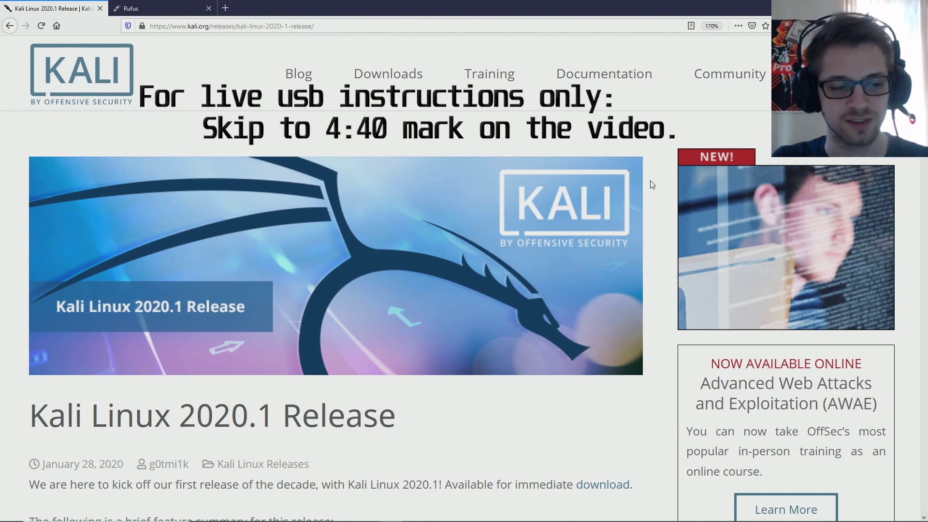
Step: Read down the Kali 2020.1 five-item feature summary, highlighting 'Non-Root by default'
{"action": "scroll", "coordinate": [659, 193], "scroll_direction": "down", "scroll_amount": 2}
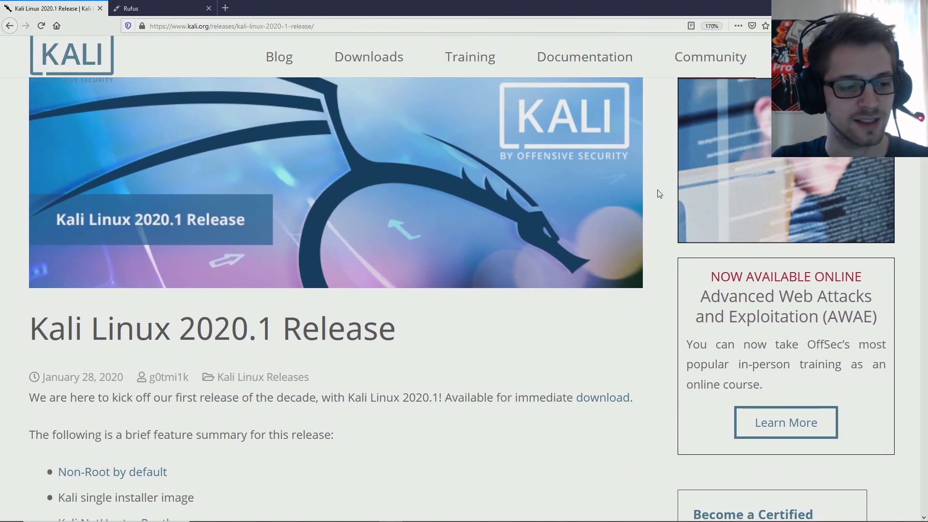
{"action": "scroll", "coordinate": [659, 193], "scroll_direction": "down", "scroll_amount": 2}
{"action": "scroll", "coordinate": [660, 194], "scroll_direction": "down", "scroll_amount": 2}
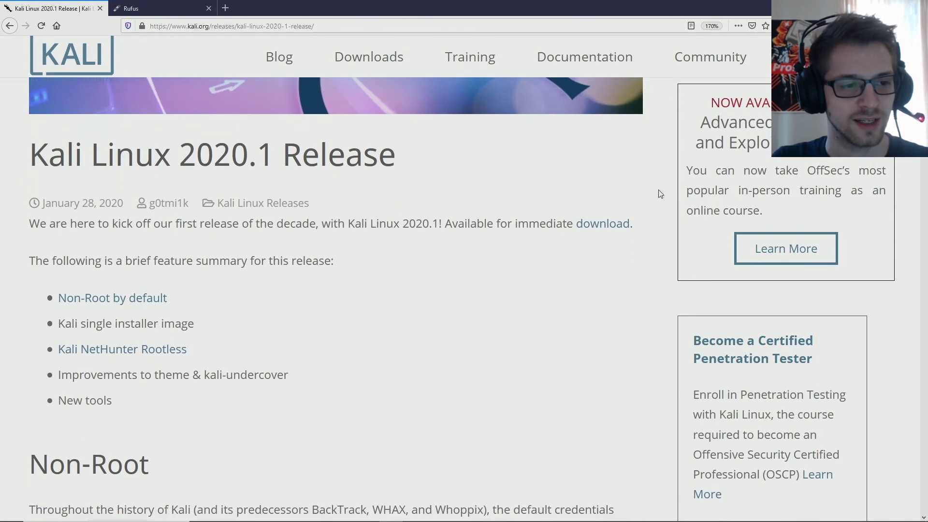
{"action": "scroll", "coordinate": [660, 193], "scroll_direction": "down", "scroll_amount": 2}
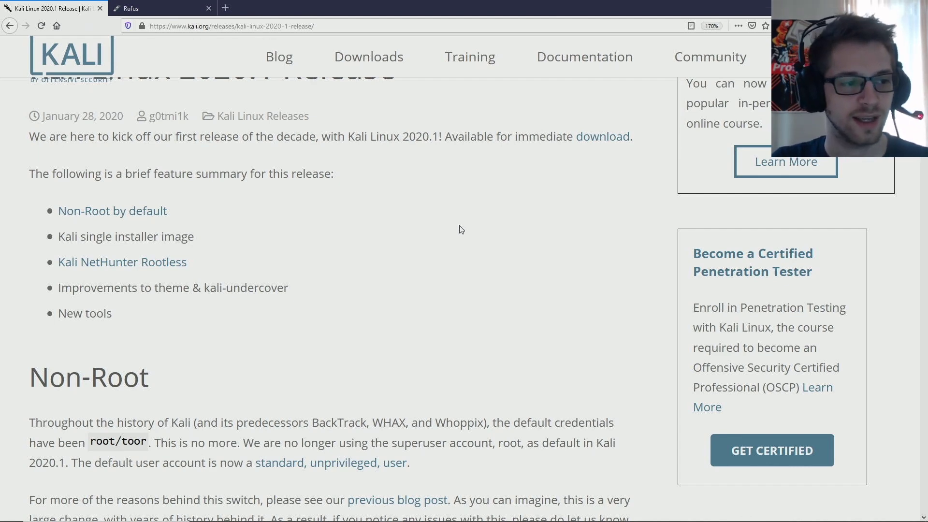
{"action": "left_click_drag", "start_coordinate": [179, 216], "coordinate": [57, 215]}
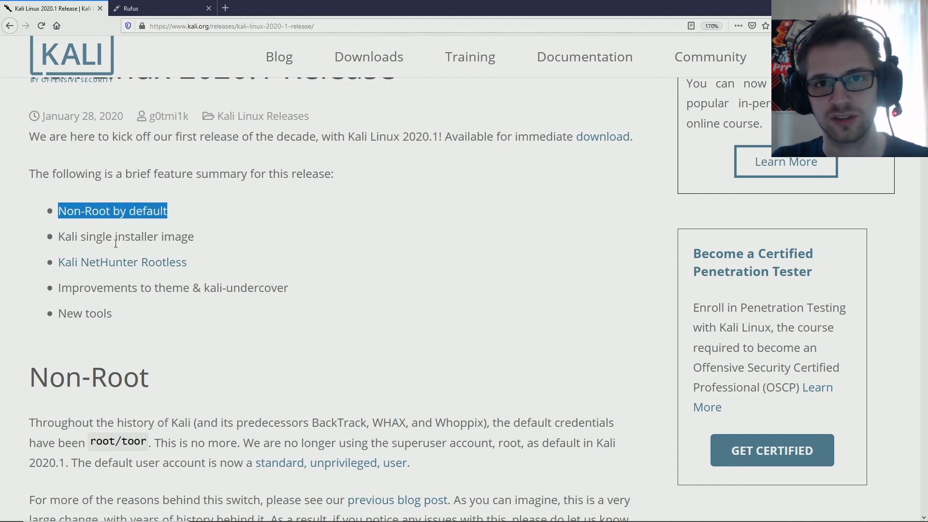
{"action": "left_click", "coordinate": [244, 248]}
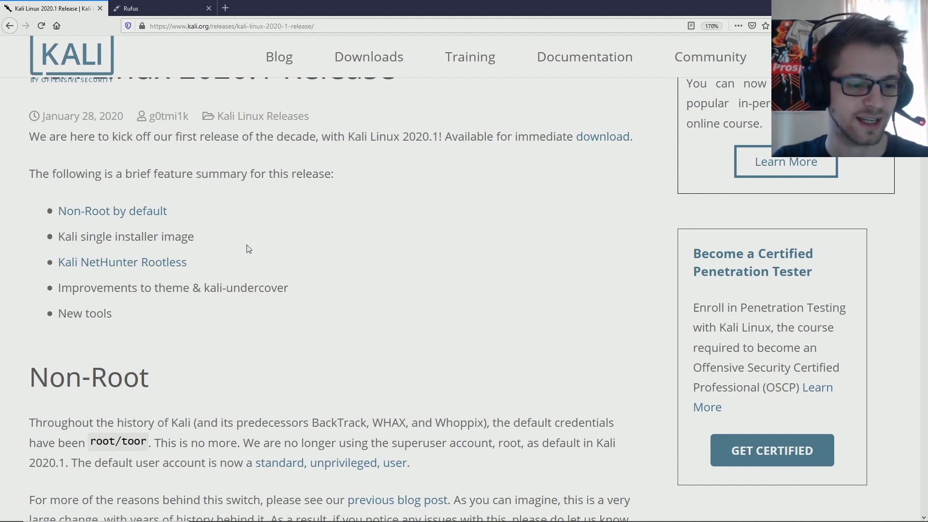
{"action": "scroll", "coordinate": [249, 248], "scroll_direction": "down", "scroll_amount": 2}
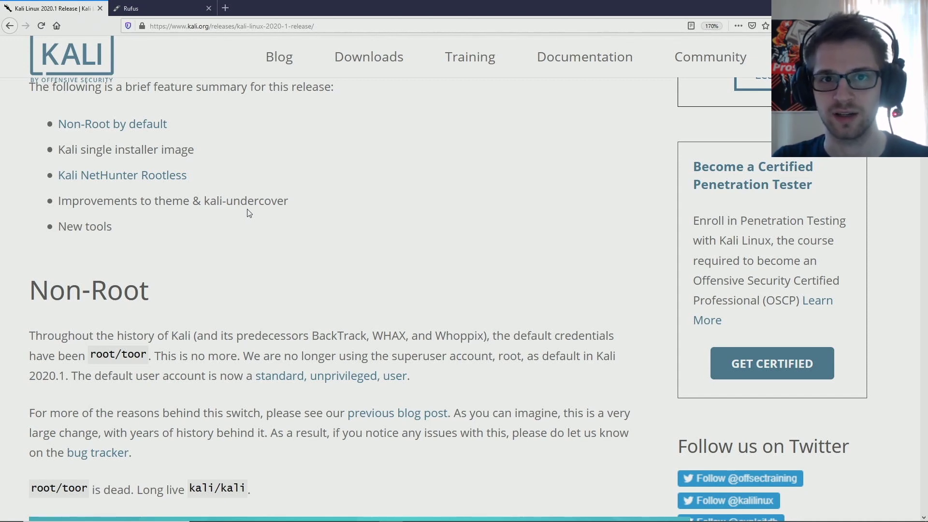
Step: Highlight the old and new default login credentials in the Non-Root notes, then read on
{"action": "scroll", "coordinate": [249, 213], "scroll_direction": "down", "scroll_amount": 3}
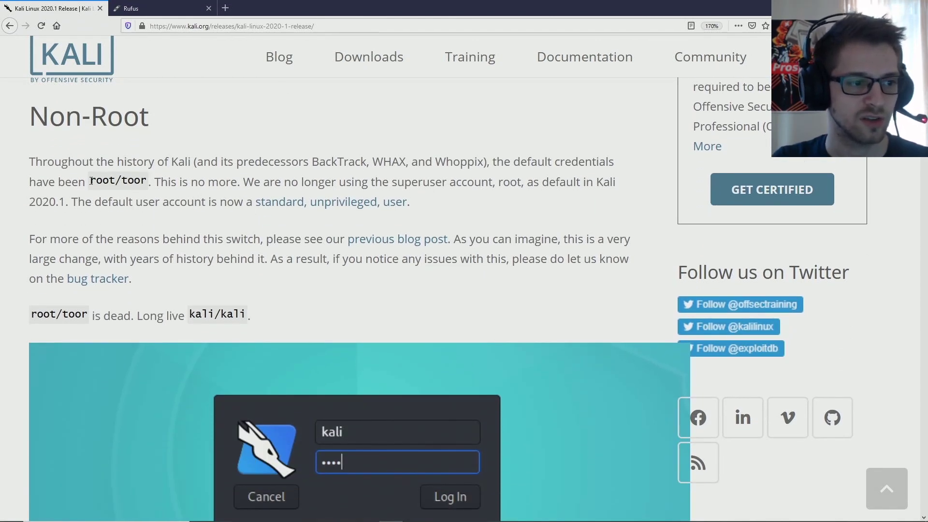
{"action": "left_click_drag", "start_coordinate": [90, 180], "coordinate": [146, 180]}
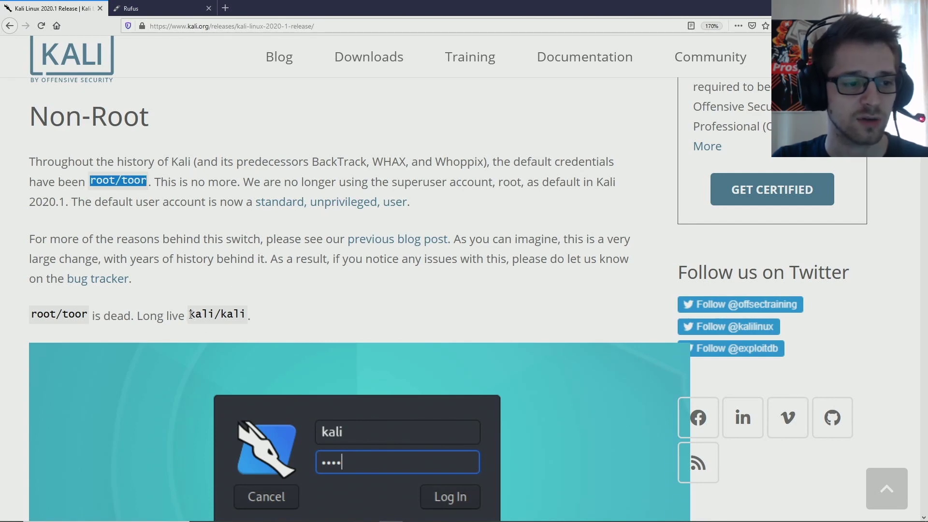
{"action": "left_click_drag", "start_coordinate": [191, 315], "coordinate": [247, 314]}
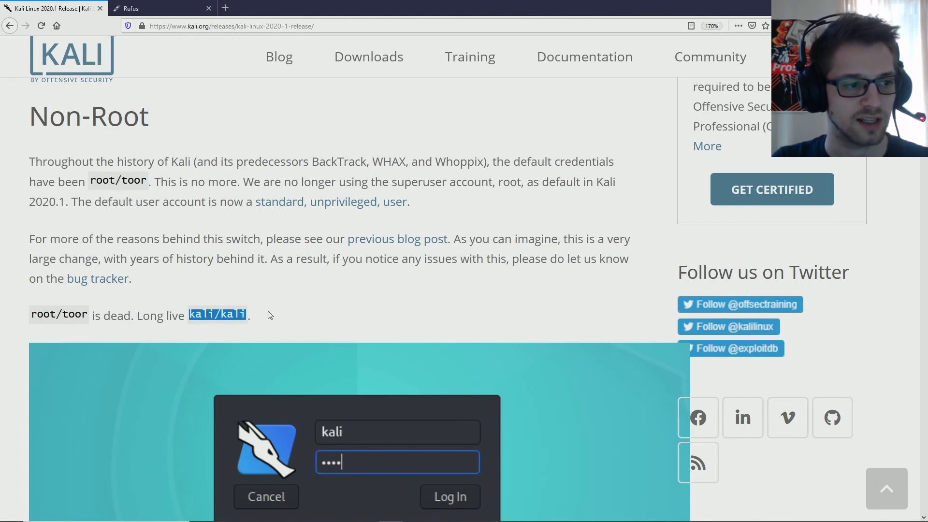
{"action": "left_click", "coordinate": [296, 307]}
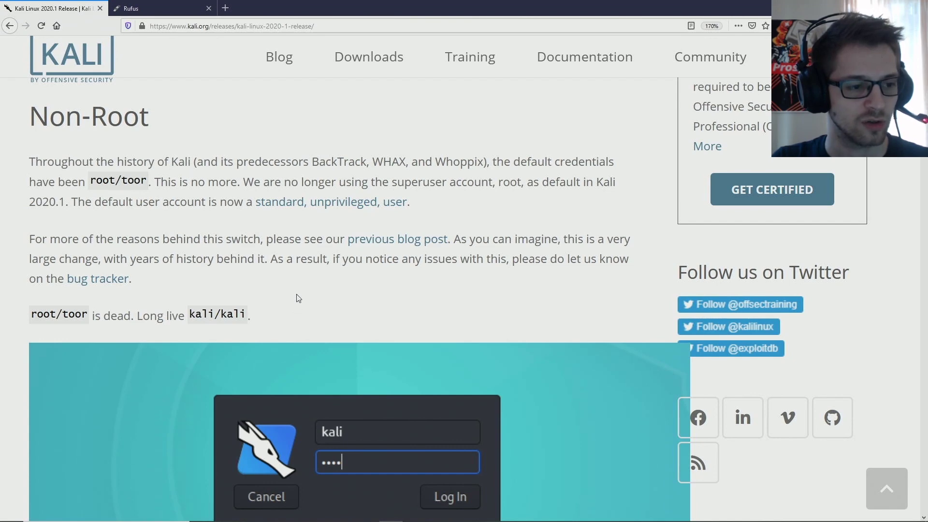
{"action": "scroll", "coordinate": [296, 298], "scroll_direction": "down", "scroll_amount": 3}
{"action": "scroll", "coordinate": [296, 295], "scroll_direction": "down", "scroll_amount": 6}
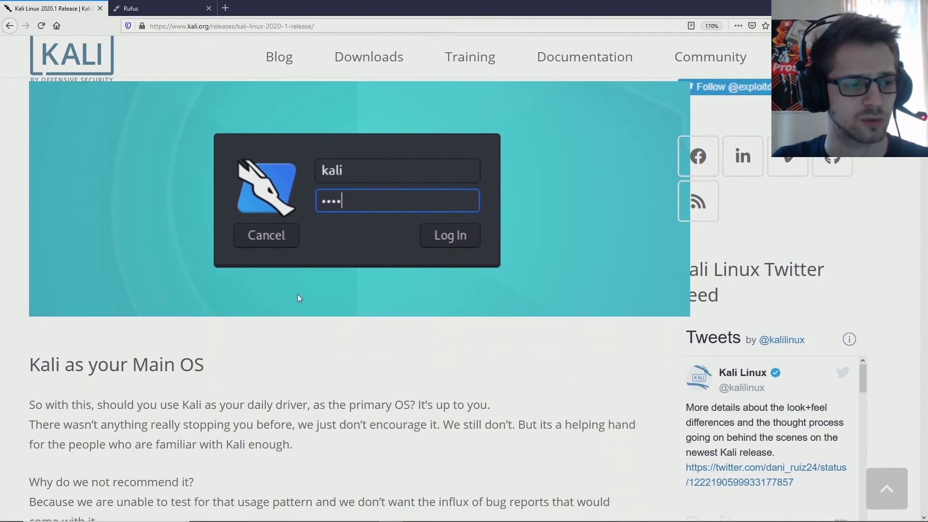
{"action": "scroll", "coordinate": [297, 298], "scroll_direction": "down", "scroll_amount": 6}
{"action": "scroll", "coordinate": [299, 298], "scroll_direction": "down", "scroll_amount": 3}
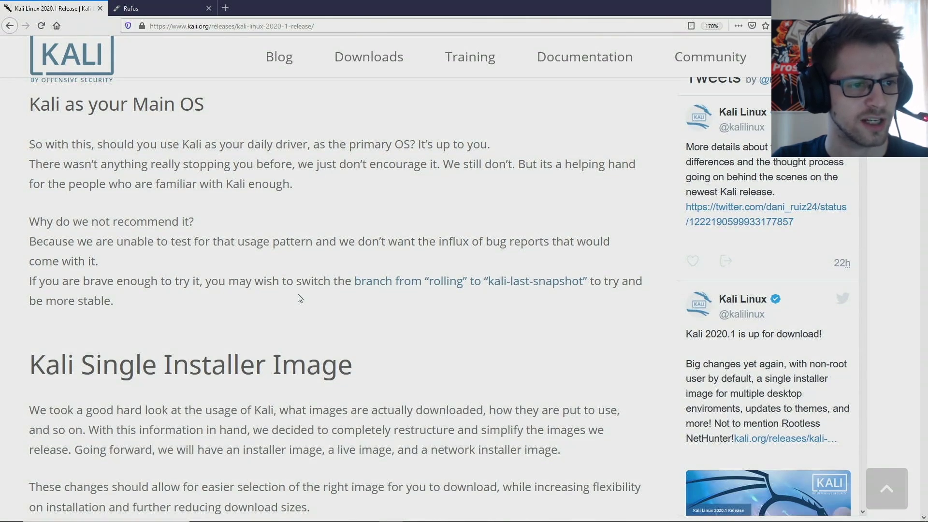
Step: Highlight 'Installer Image' in the heading, the desktop environment choice and the XFCE example
{"action": "scroll", "coordinate": [305, 299], "scroll_direction": "down", "scroll_amount": 3}
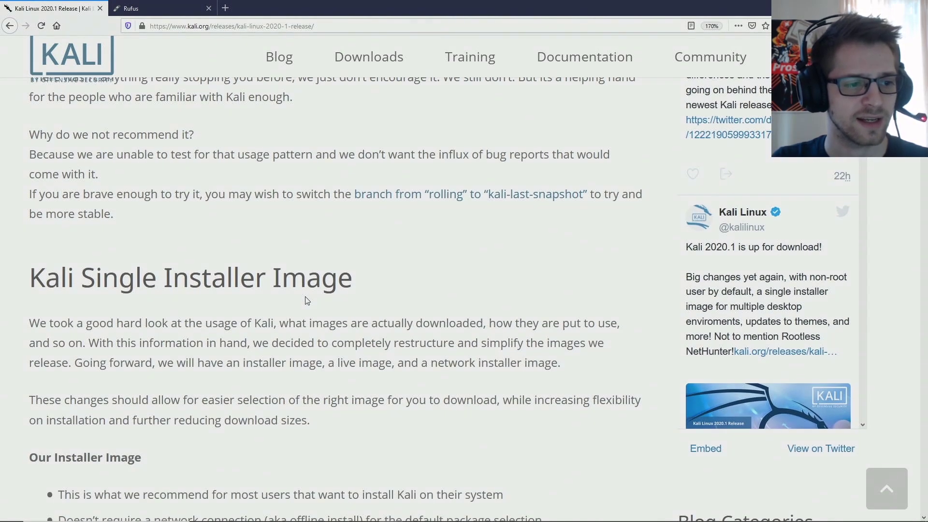
{"action": "scroll", "coordinate": [307, 300], "scroll_direction": "down", "scroll_amount": 6}
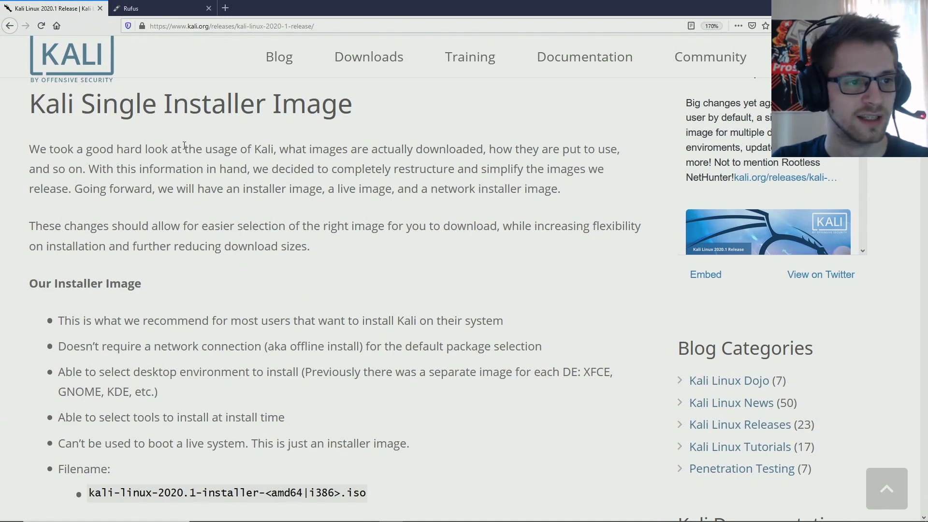
{"action": "left_click_drag", "start_coordinate": [164, 104], "coordinate": [355, 113]}
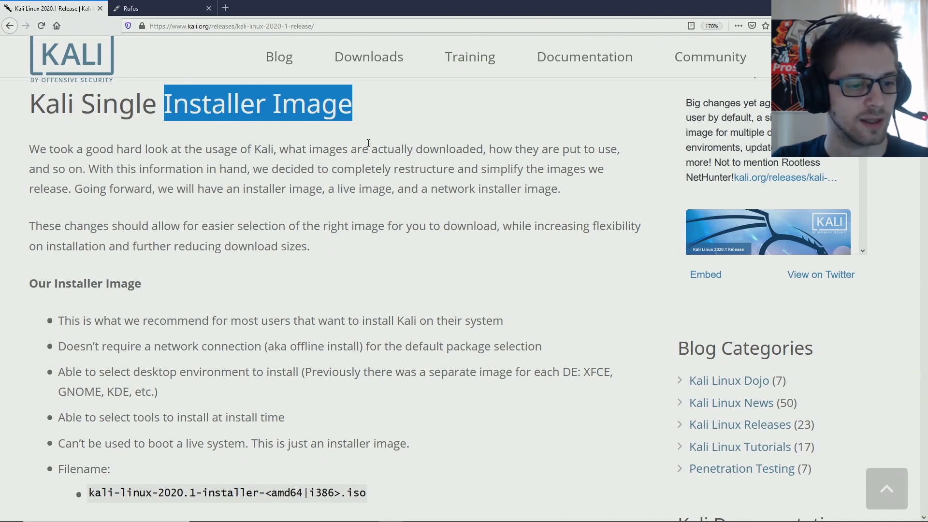
{"action": "scroll", "coordinate": [368, 143], "scroll_direction": "down", "scroll_amount": 5}
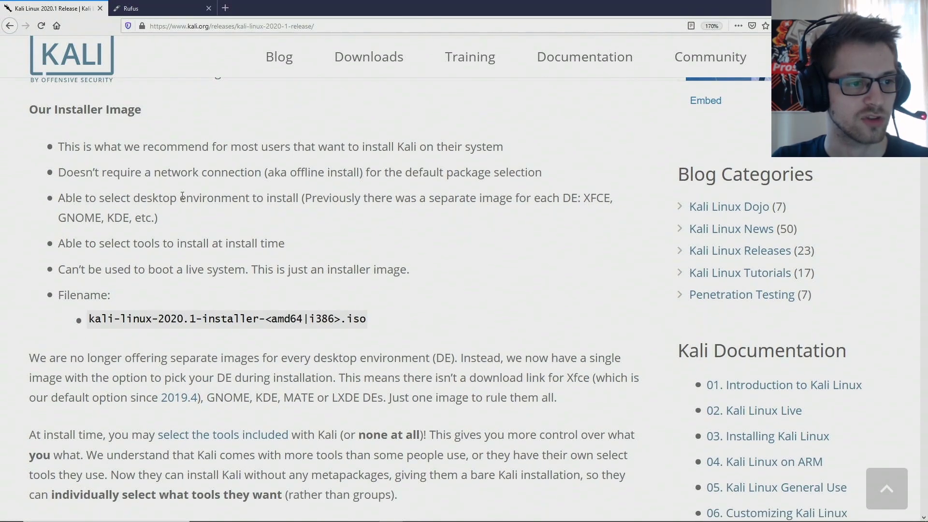
{"action": "left_click_drag", "start_coordinate": [136, 197], "coordinate": [249, 198]}
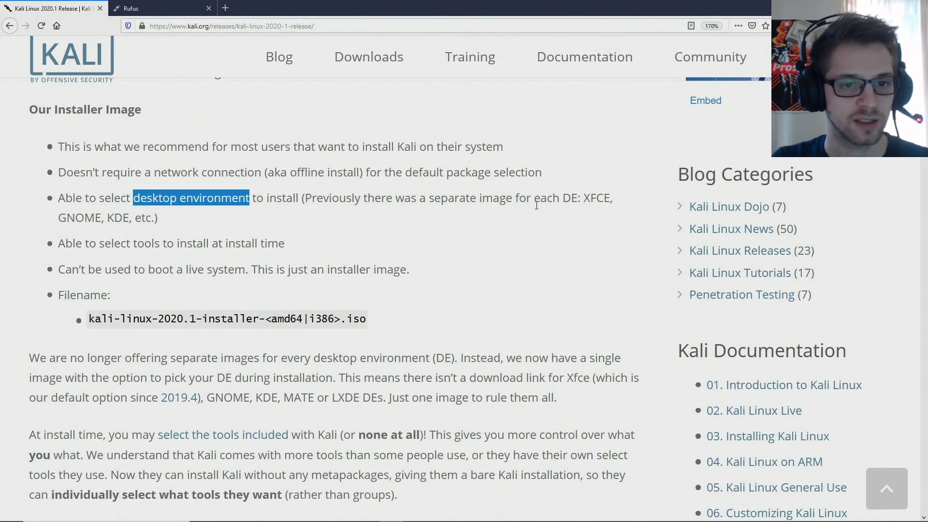
{"action": "left_click_drag", "start_coordinate": [584, 198], "coordinate": [612, 197]}
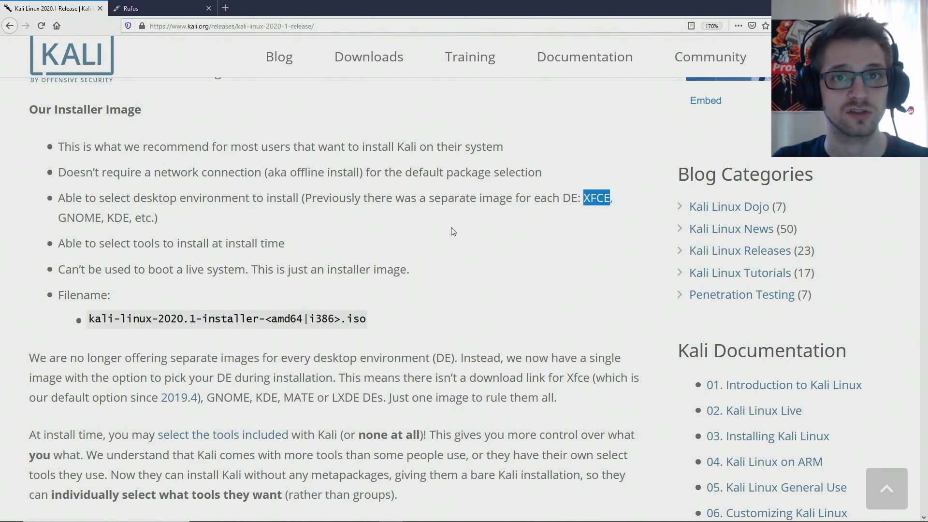
{"action": "left_click", "coordinate": [289, 224]}
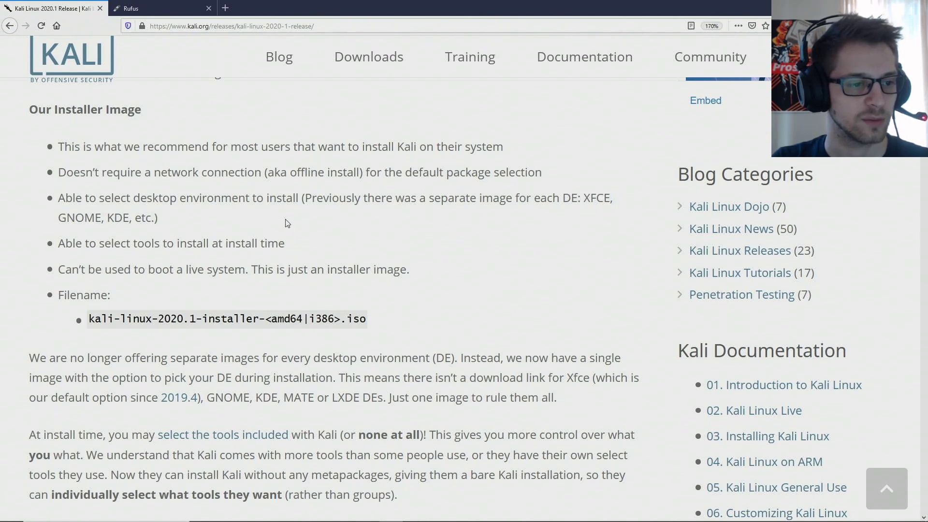
Step: Note that Kali Live isn't included, then go to the Kali Linux Downloads page
{"action": "scroll", "coordinate": [289, 224], "scroll_direction": "down", "scroll_amount": 3}
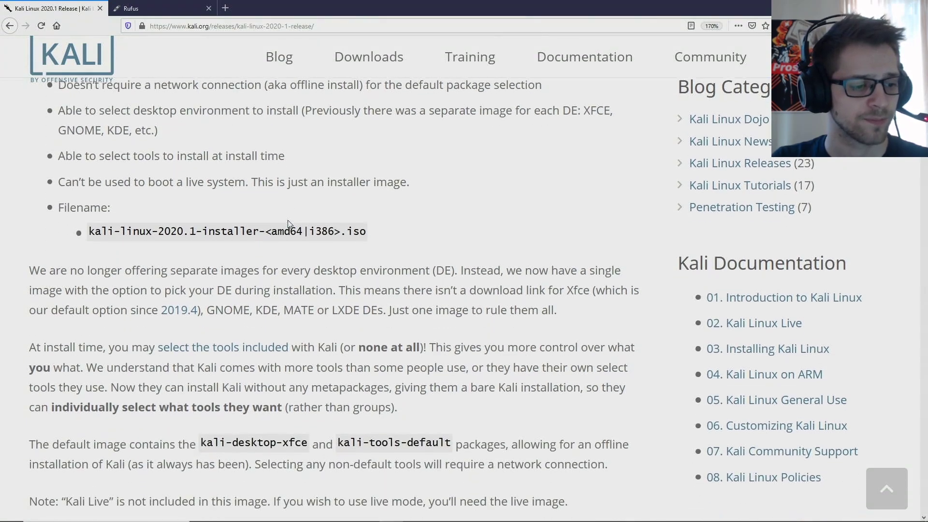
{"action": "scroll", "coordinate": [289, 221], "scroll_direction": "down", "scroll_amount": 5}
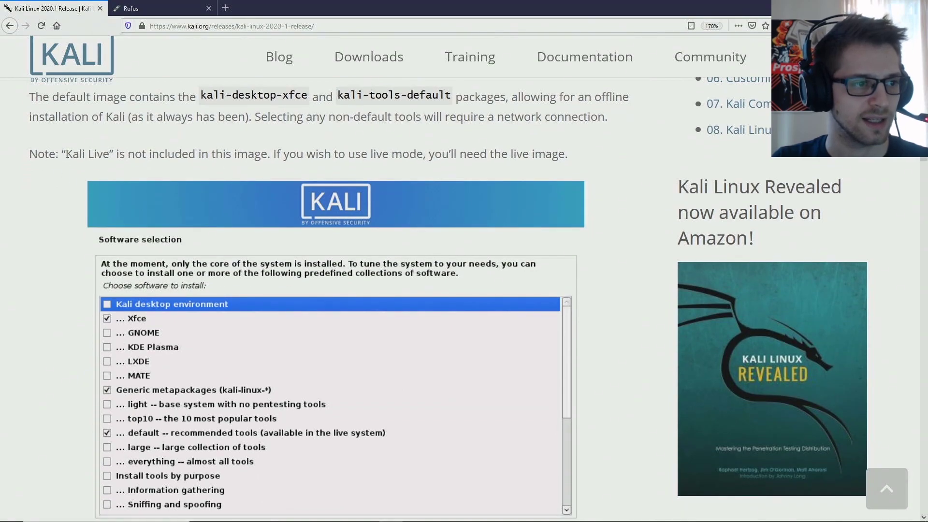
{"action": "left_click_drag", "start_coordinate": [65, 154], "coordinate": [110, 154]}
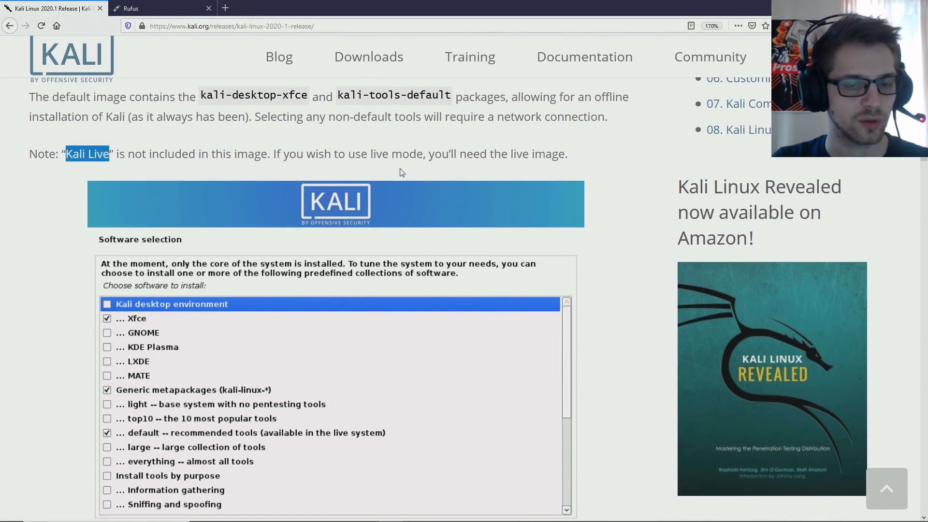
{"action": "scroll", "coordinate": [402, 172], "scroll_direction": "up", "scroll_amount": 10}
{"action": "scroll", "coordinate": [406, 172], "scroll_direction": "up", "scroll_amount": 10}
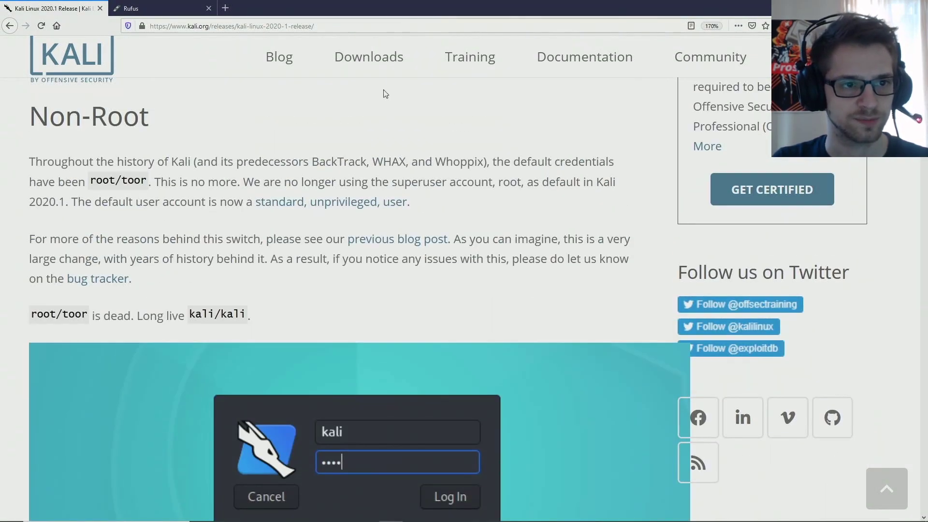
{"action": "left_click", "coordinate": [379, 95]}
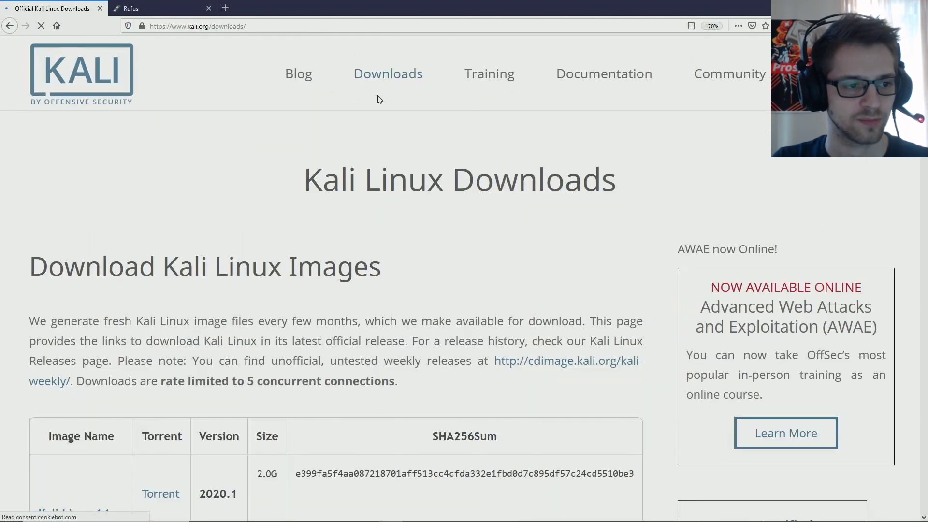
Step: Scan the 2020.1 image table, marking the NetInstaller's 287M size, then return to the top
{"action": "scroll", "coordinate": [426, 174], "scroll_direction": "down", "scroll_amount": 3}
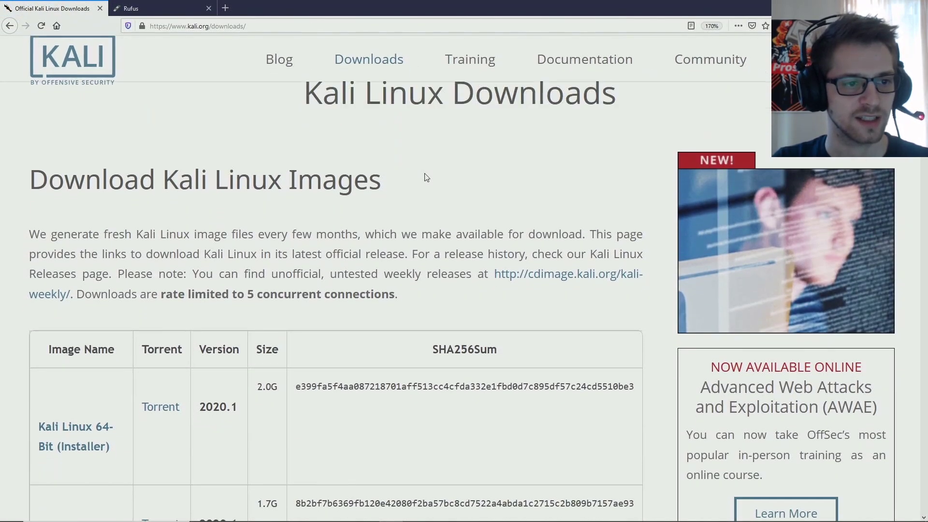
{"action": "scroll", "coordinate": [426, 178], "scroll_direction": "down", "scroll_amount": 2}
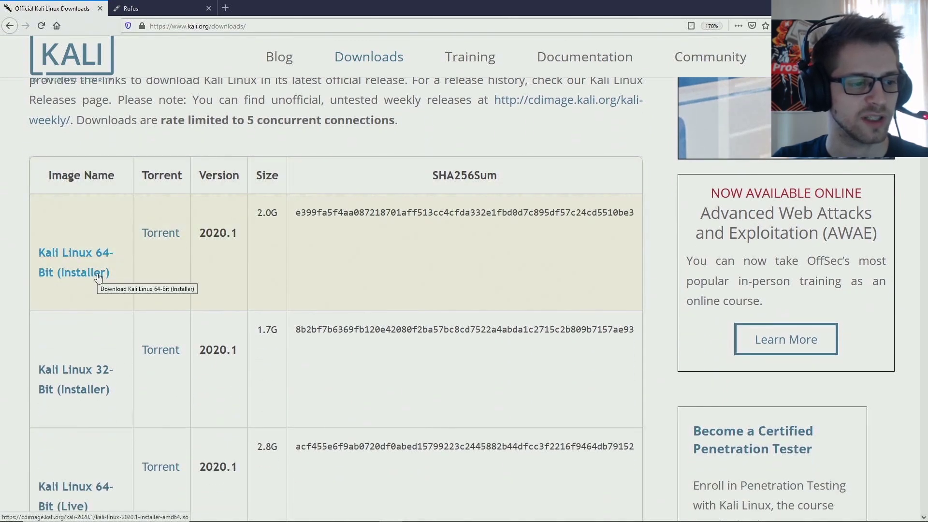
{"action": "scroll", "coordinate": [99, 276], "scroll_direction": "down", "scroll_amount": 2}
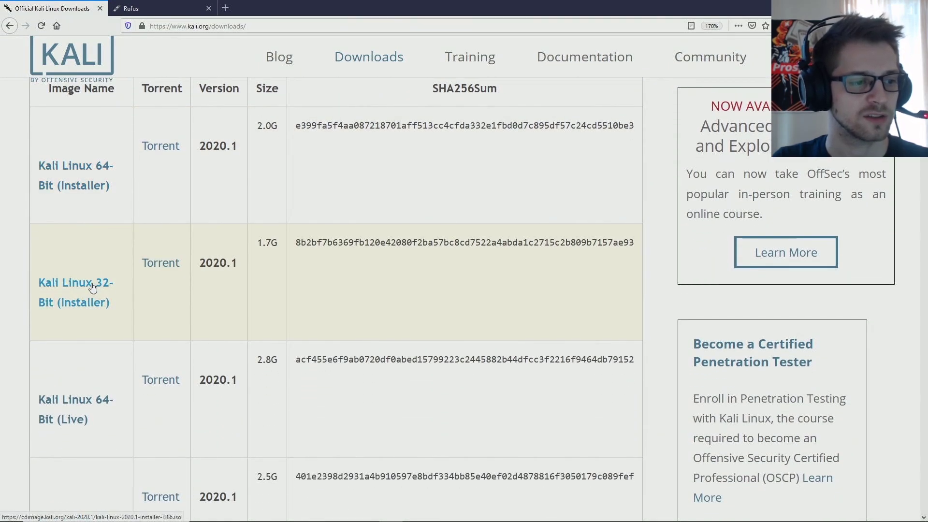
{"action": "scroll", "coordinate": [96, 288], "scroll_direction": "down", "scroll_amount": 1}
{"action": "scroll", "coordinate": [95, 288], "scroll_direction": "down", "scroll_amount": 2}
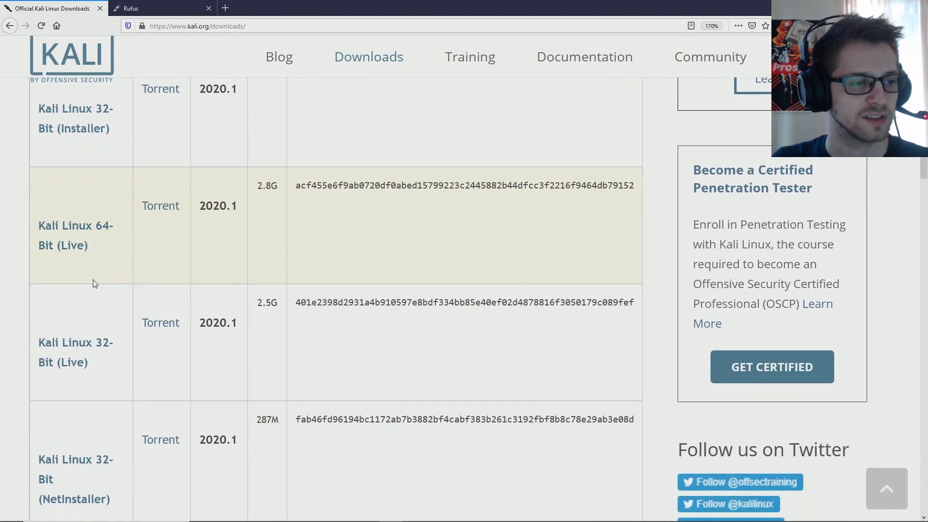
{"action": "scroll", "coordinate": [76, 252], "scroll_direction": "down", "scroll_amount": 3}
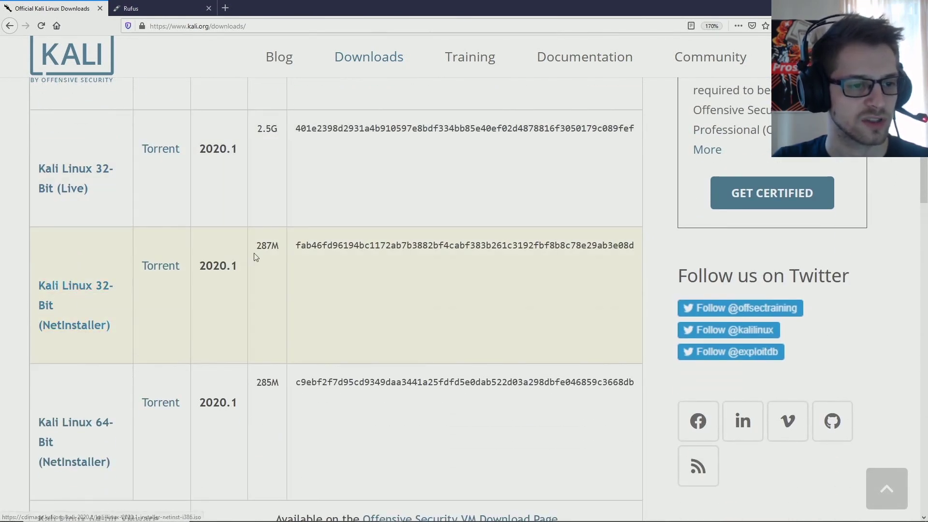
{"action": "left_click_drag", "start_coordinate": [256, 246], "coordinate": [277, 245]}
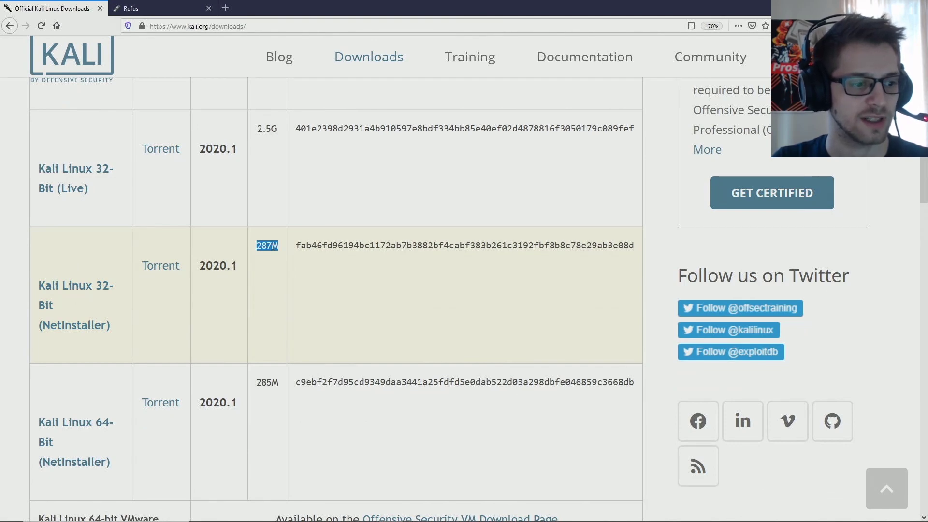
{"action": "scroll", "coordinate": [272, 247], "scroll_direction": "down", "scroll_amount": 3}
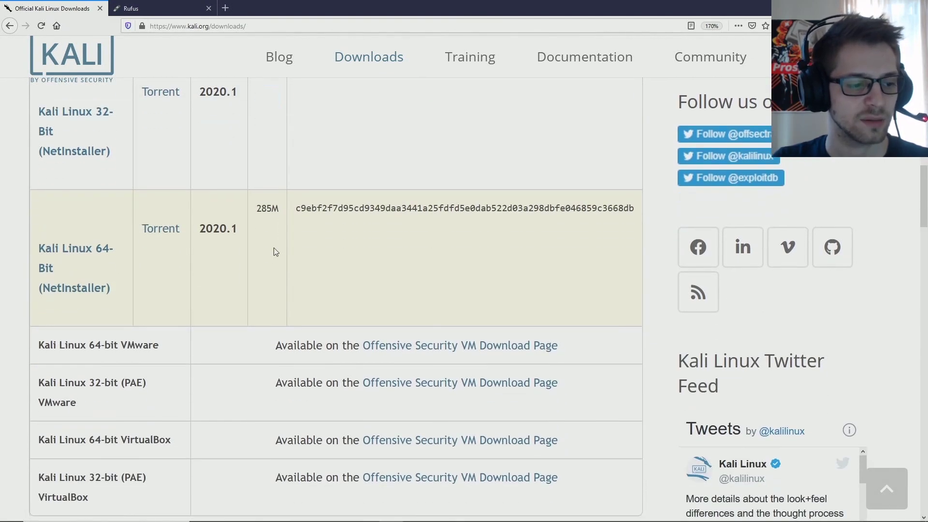
{"action": "scroll", "coordinate": [274, 252], "scroll_direction": "down", "scroll_amount": 2}
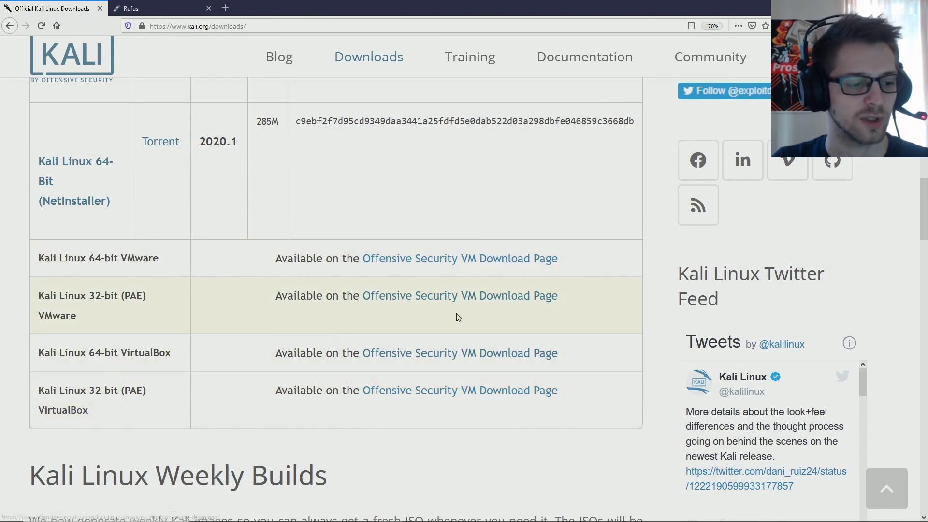
{"action": "scroll", "coordinate": [458, 318], "scroll_direction": "up", "scroll_amount": 10}
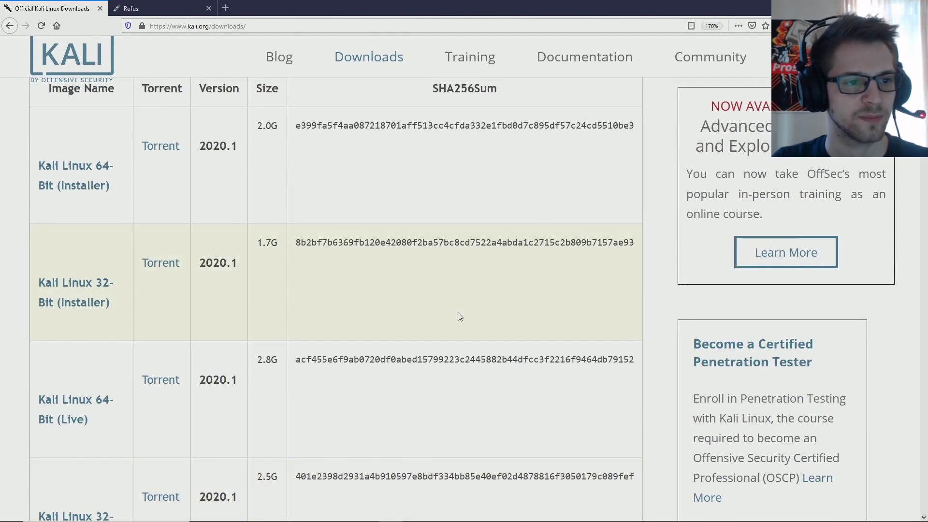
{"action": "scroll", "coordinate": [460, 316], "scroll_direction": "up", "scroll_amount": 3}
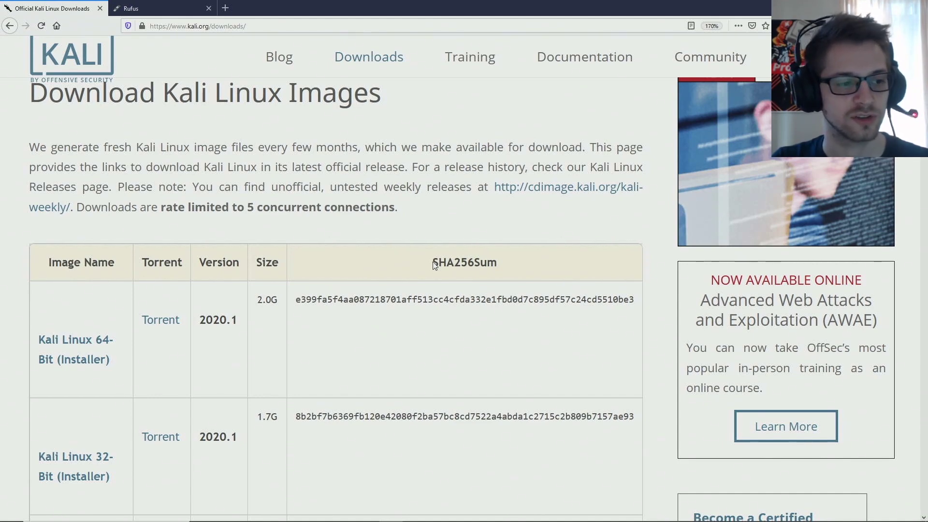
Step: Save the Kali Linux 64-Bit (Live) 2020.1 ISO and go back to the release post
{"action": "scroll", "coordinate": [430, 298], "scroll_direction": "down", "scroll_amount": 3}
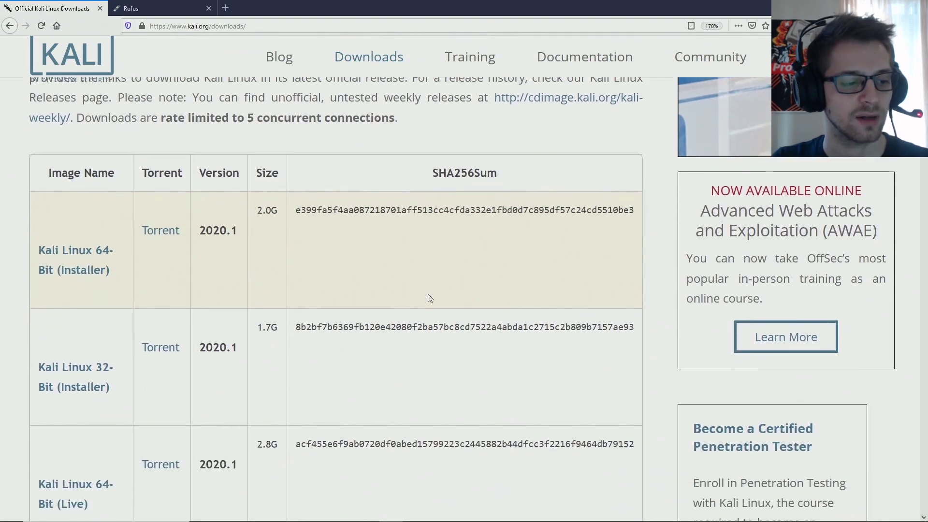
{"action": "scroll", "coordinate": [430, 298], "scroll_direction": "down", "scroll_amount": 2}
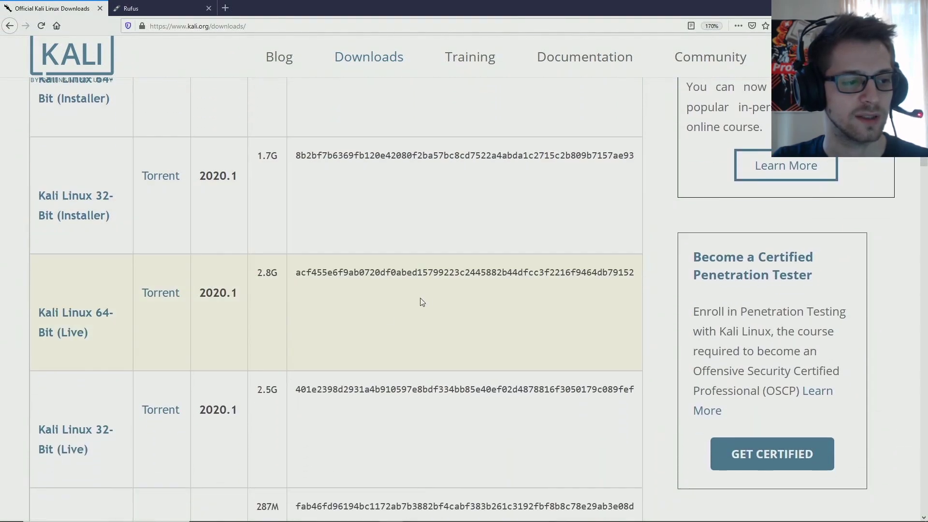
{"action": "left_click", "coordinate": [76, 335]}
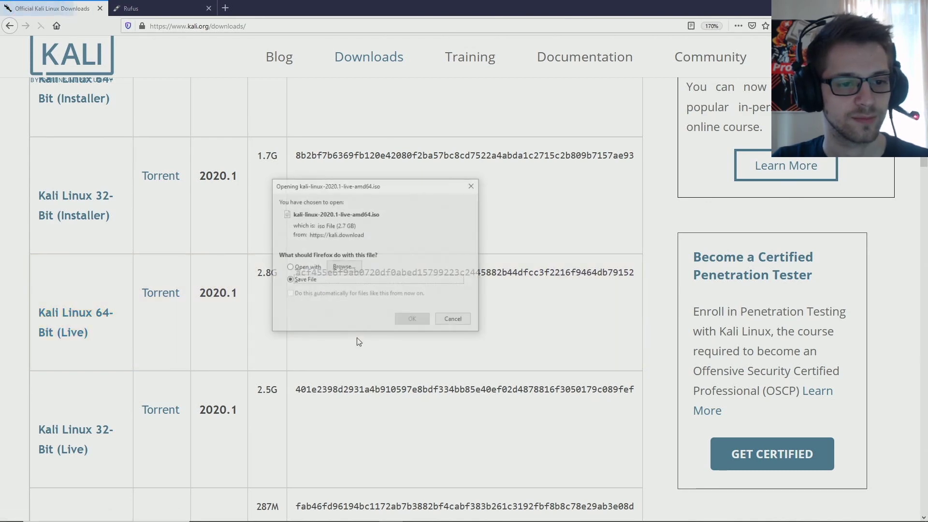
{"action": "left_click", "coordinate": [413, 320]}
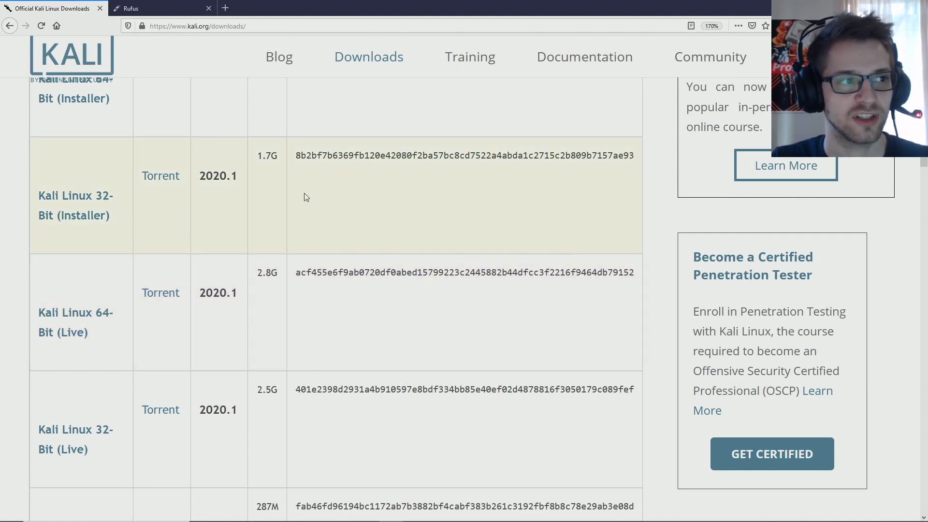
{"action": "left_click", "coordinate": [10, 26]}
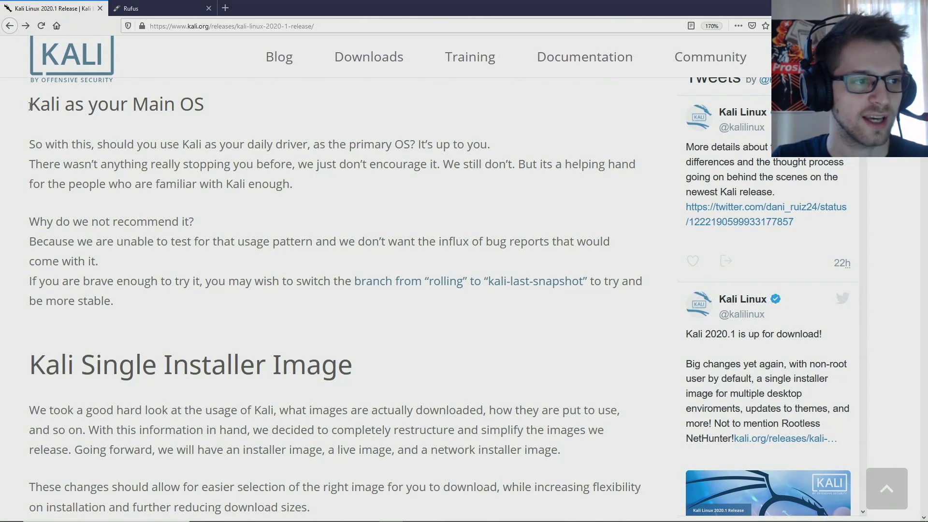
Step: Select a line on the release post, then switch to the Rufus tab at rufus.ie
{"action": "left_click_drag", "start_coordinate": [29, 106], "coordinate": [209, 105]}
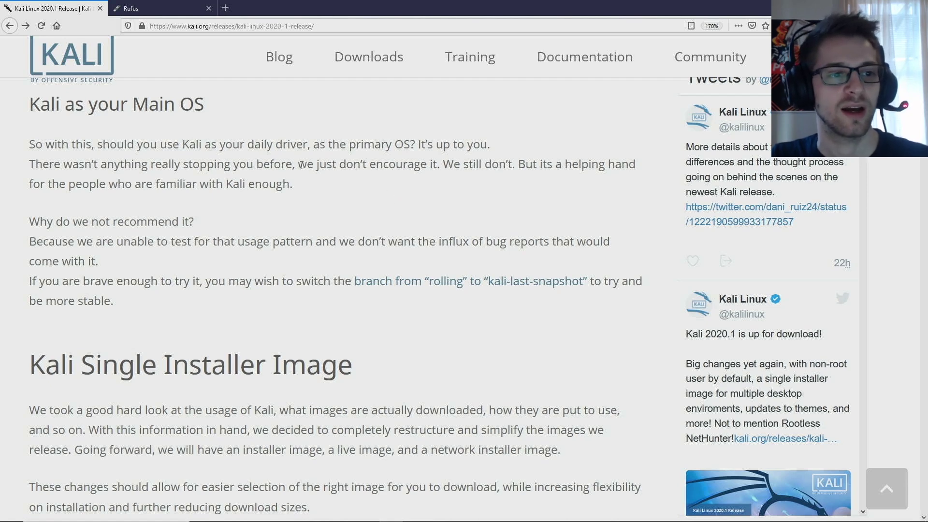
{"action": "left_click", "coordinate": [159, 14]}
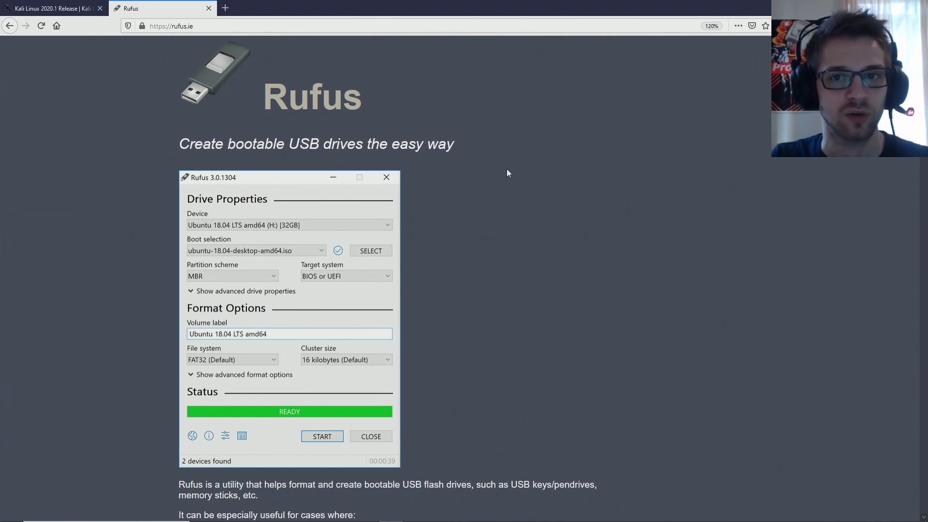
Step: Glance over the rufus.ie Download section, then minimise everything with Win+D
{"action": "scroll", "coordinate": [507, 173], "scroll_direction": "down", "scroll_amount": 3}
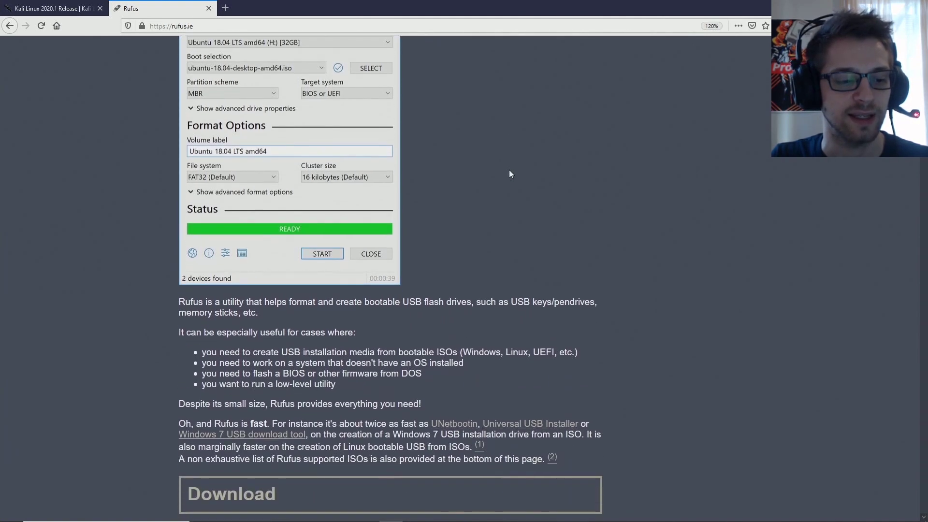
{"action": "scroll", "coordinate": [510, 174], "scroll_direction": "down", "scroll_amount": 2}
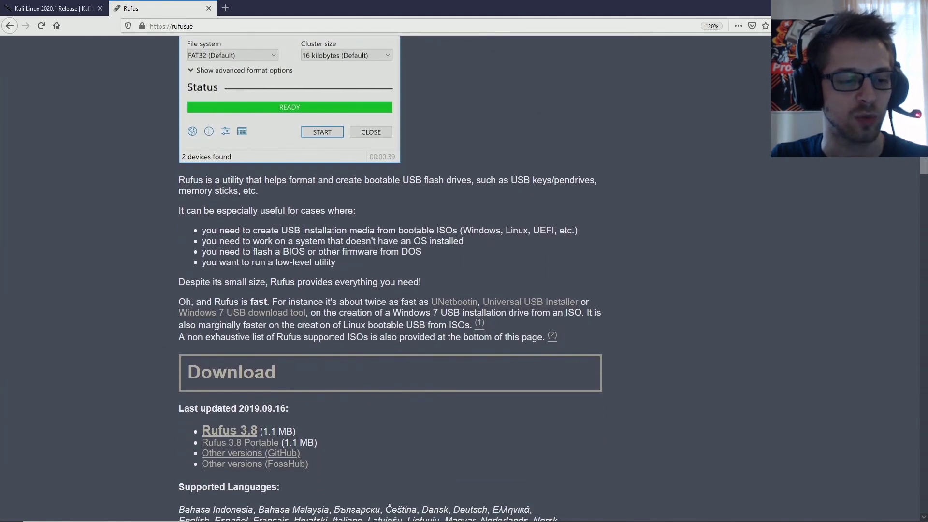
{"action": "scroll", "coordinate": [489, 280], "scroll_direction": "up", "scroll_amount": 4}
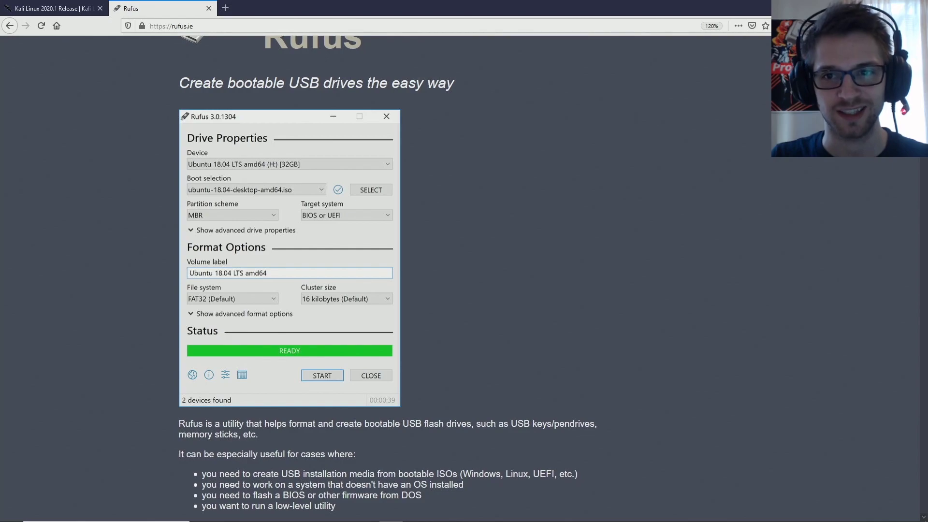
{"action": "key", "text": "super+d"}
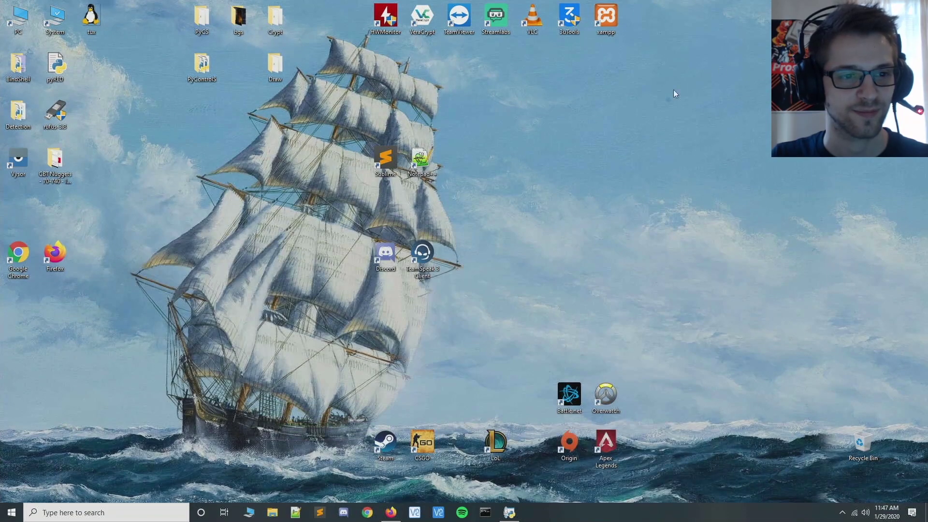
Step: Launch Rufus, load kali-linux-2020.1-live-amd64.iso for the 16 GB FILES (D:) drive, and start writing
{"action": "double_click", "coordinate": [56, 112]}
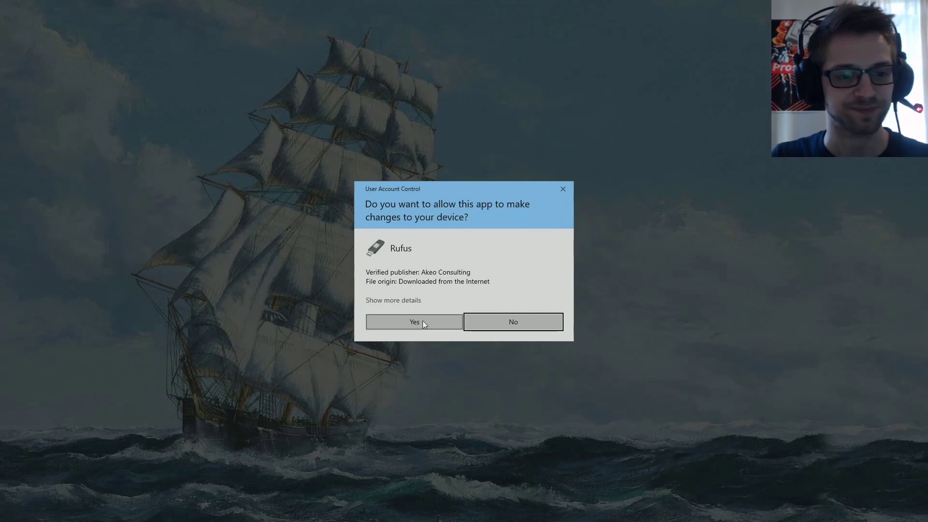
{"action": "left_click", "coordinate": [423, 321]}
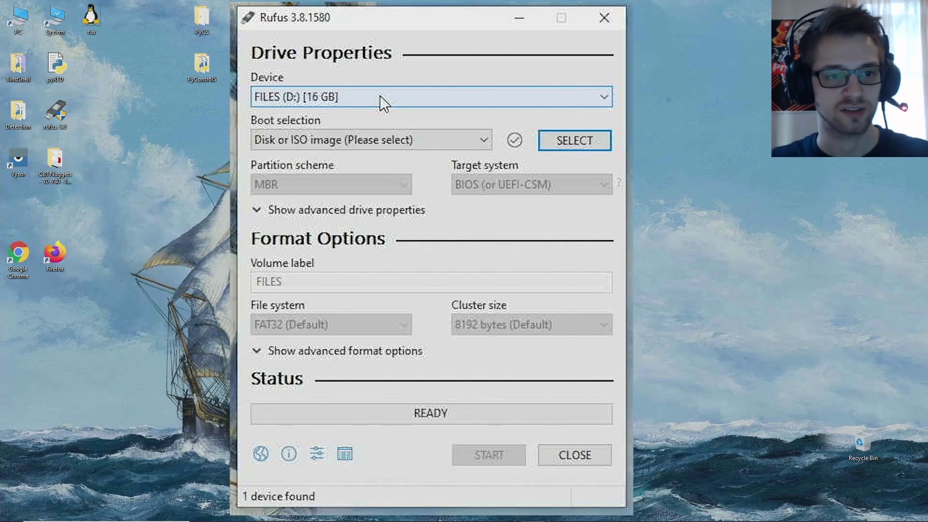
{"action": "left_click", "coordinate": [569, 145]}
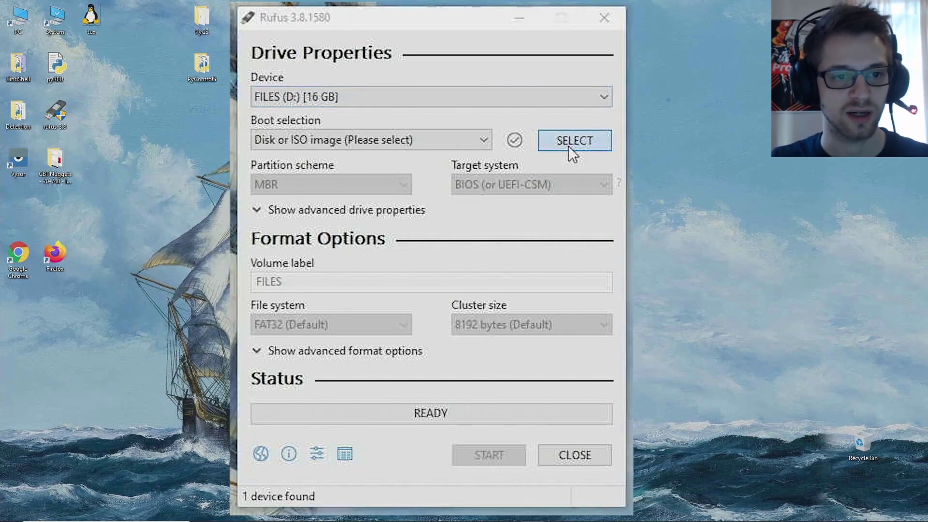
{"action": "double_click", "coordinate": [556, 176]}
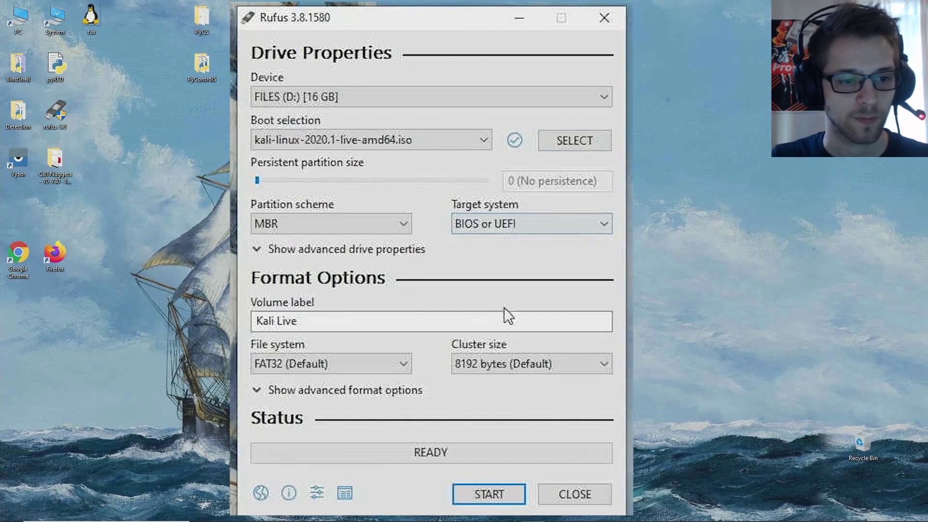
{"action": "double_click", "coordinate": [372, 321]}
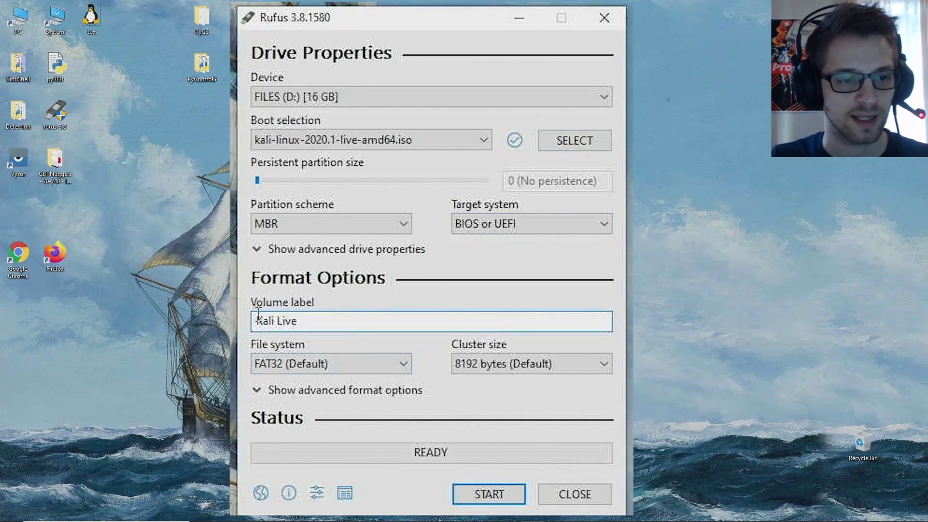
{"action": "left_click", "coordinate": [506, 496]}
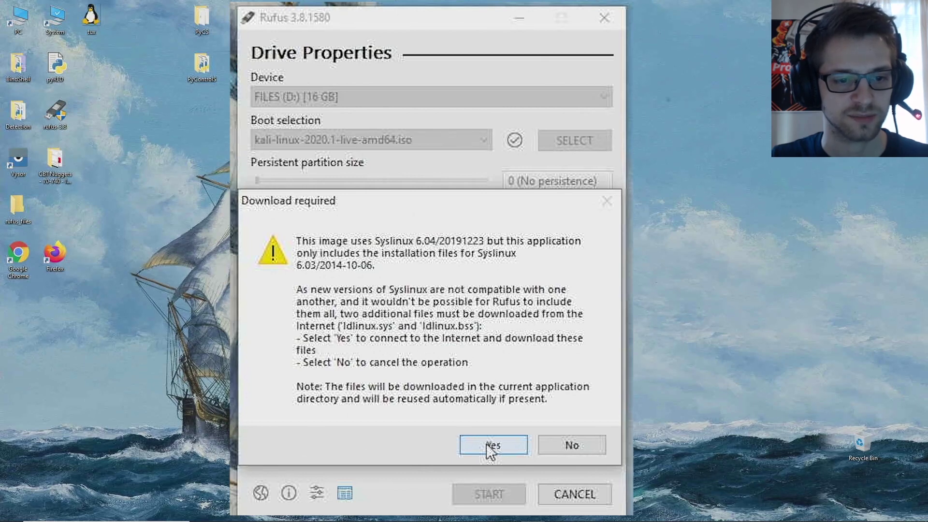
Step: Allow the Syslinux download, choose DD Image mode, and accept erasing the drive
{"action": "left_click", "coordinate": [490, 447]}
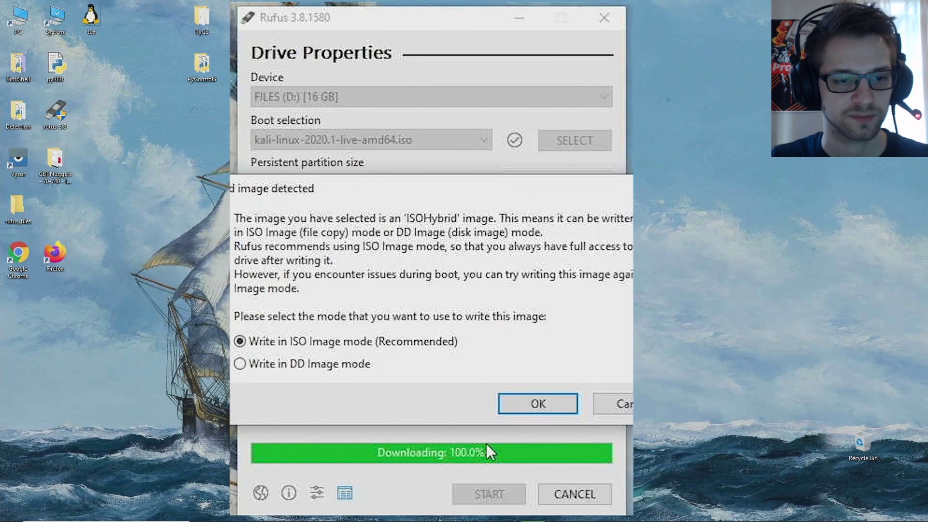
{"action": "left_click", "coordinate": [317, 366]}
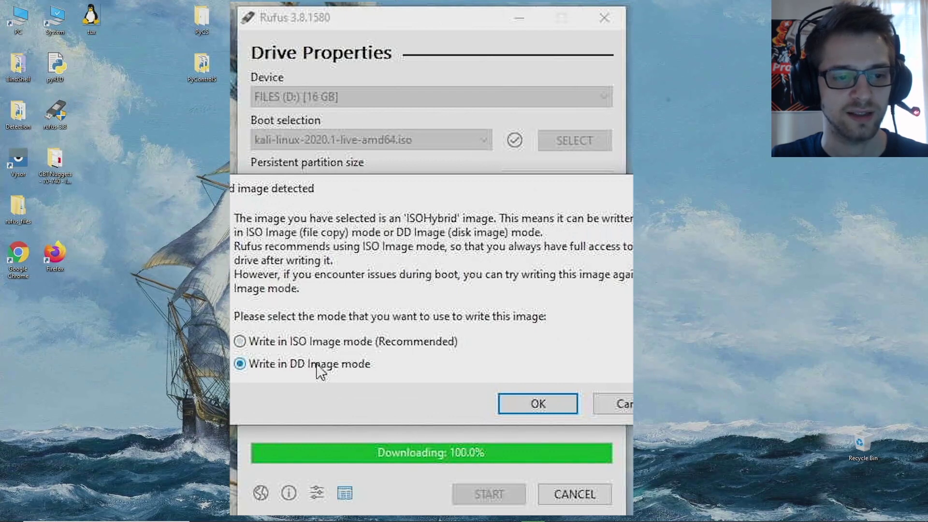
{"action": "left_click", "coordinate": [538, 404]}
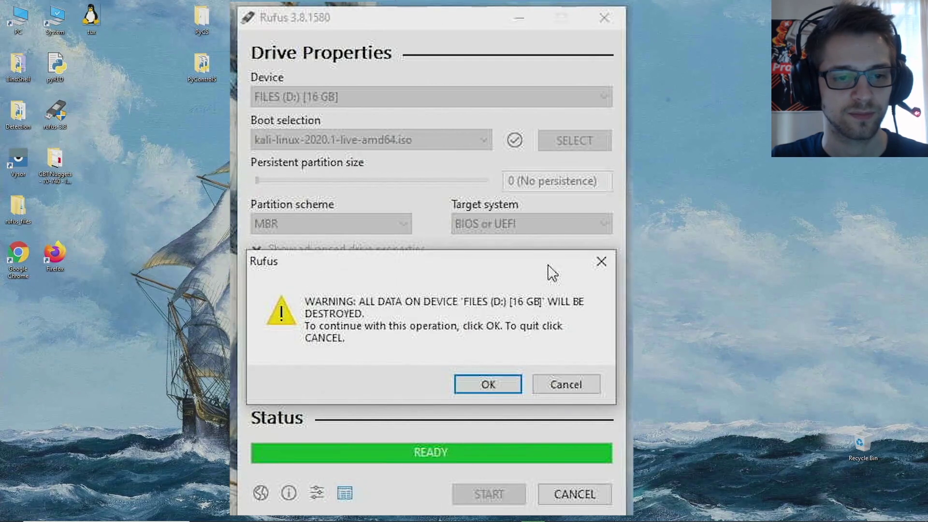
{"action": "left_click", "coordinate": [488, 385]}
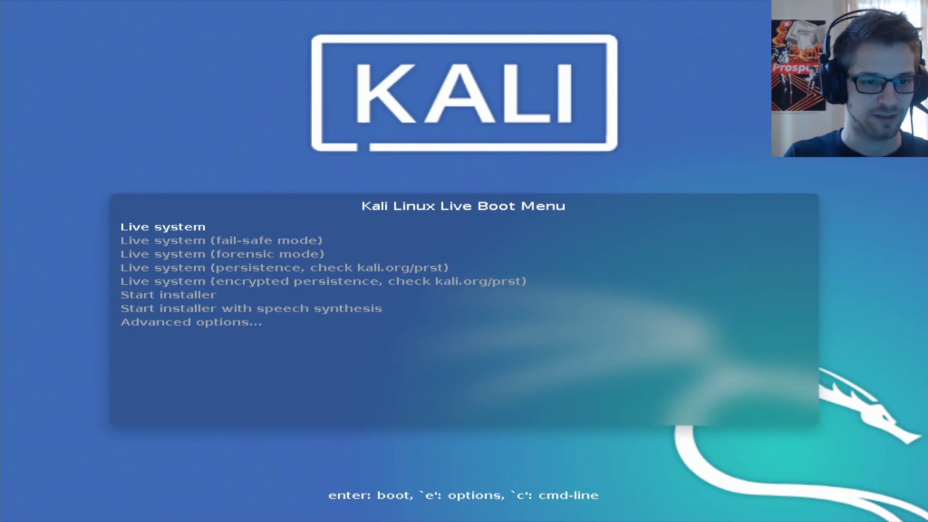
Step: Boot 'Live system' from the Kali Live Boot Menu and open the applications menu
{"action": "key", "text": "Return"}
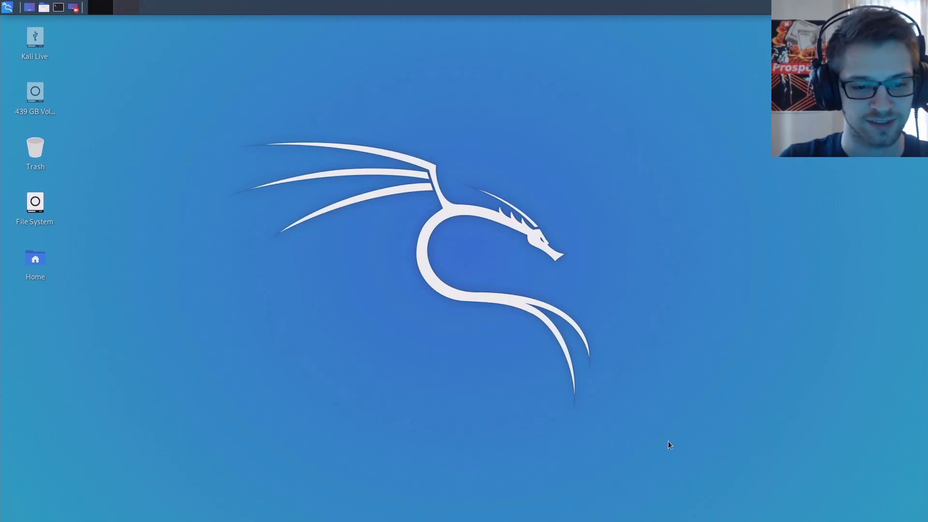
{"action": "left_click_drag", "start_coordinate": [669, 444], "coordinate": [158, 103]}
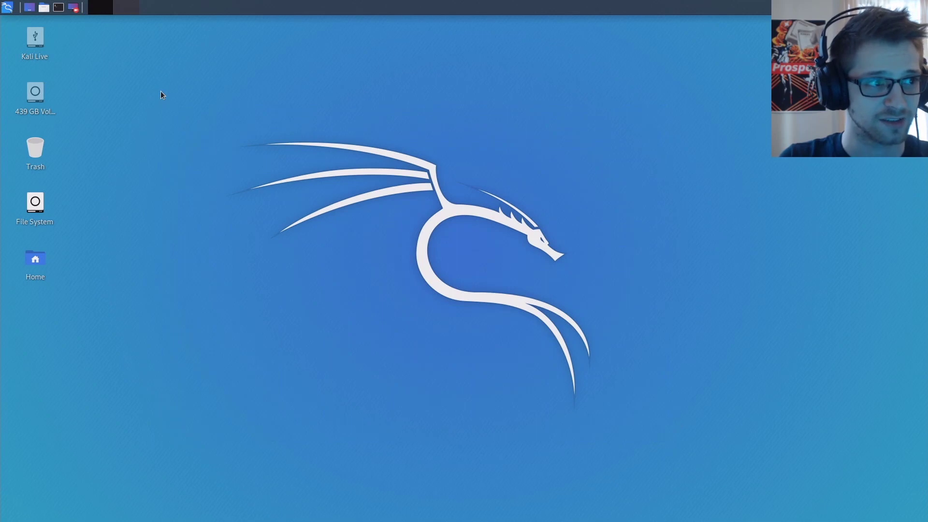
{"action": "left_click", "coordinate": [7, 8]}
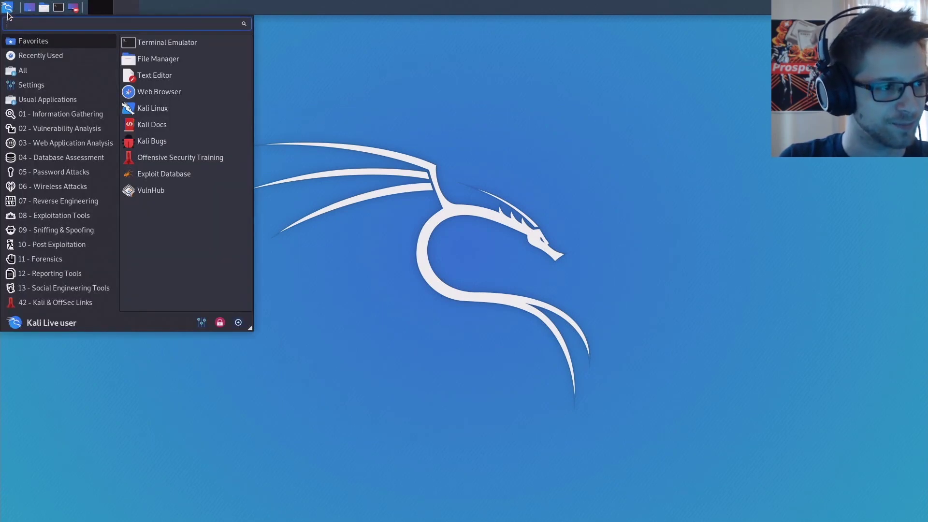
Step: Browse the Information Gathering, Web Application Analysis and Database Assessment tool lists in the Kali menu
{"action": "left_click", "coordinate": [54, 114]}
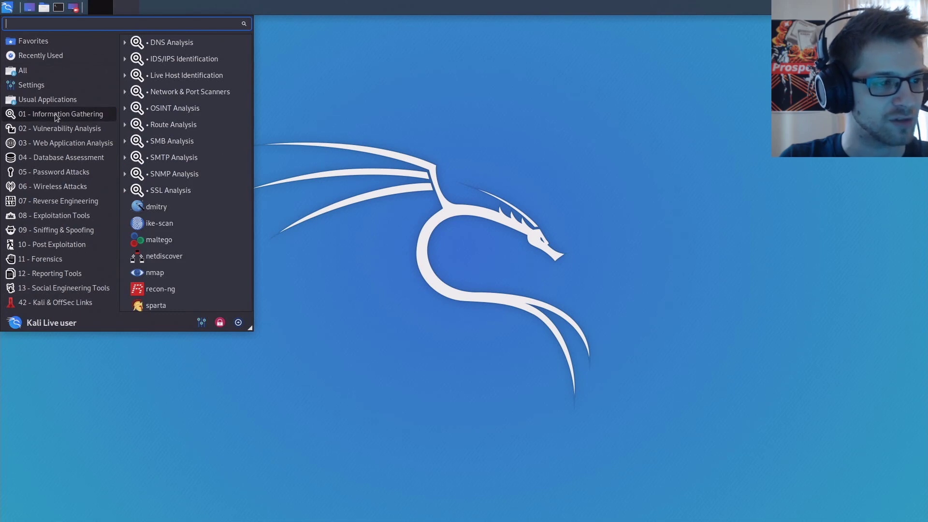
{"action": "scroll", "coordinate": [170, 88], "scroll_direction": "down", "scroll_amount": 1}
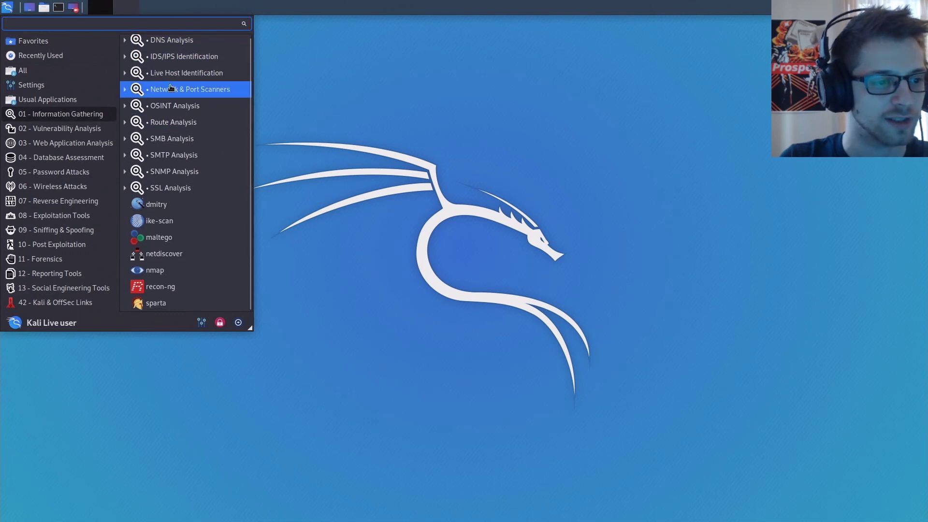
{"action": "scroll", "coordinate": [172, 86], "scroll_direction": "up", "scroll_amount": 1}
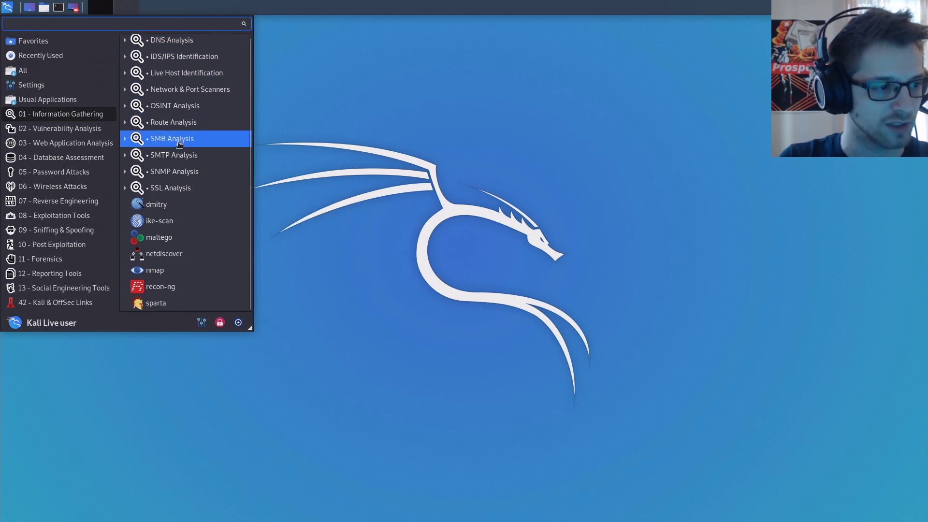
{"action": "mouse_move", "coordinate": [80, 128]}
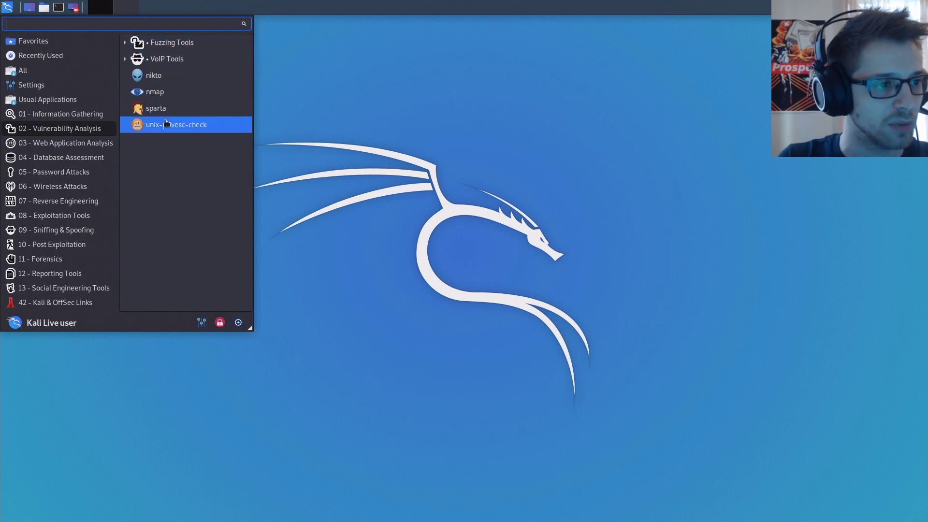
{"action": "left_click", "coordinate": [79, 144]}
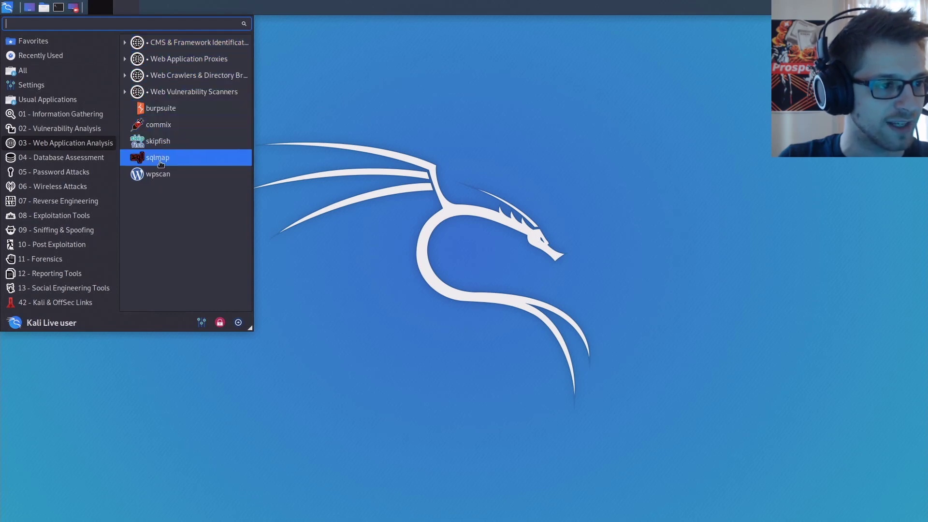
{"action": "left_click", "coordinate": [76, 156]}
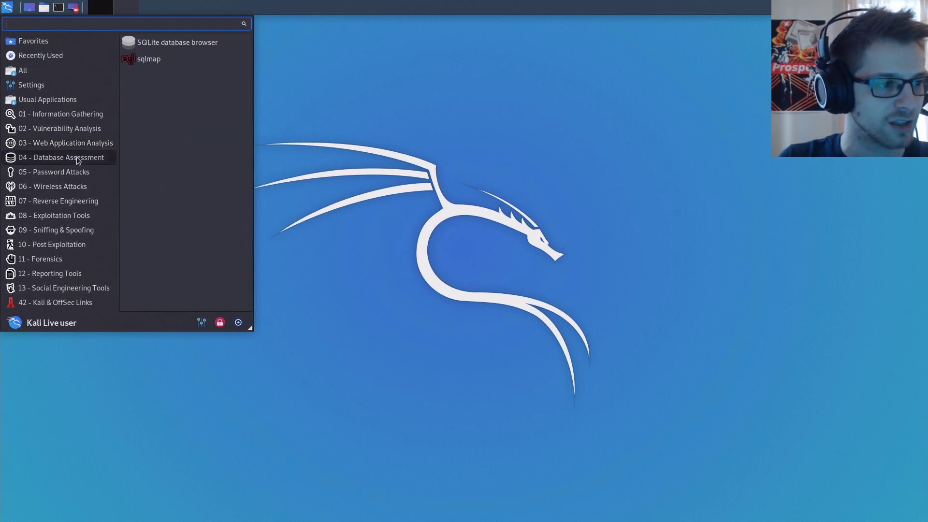
Step: Step through Password Attacks, Wireless Attacks, Reverse Engineering, Exploitation and Sniffing & Spoofing to Post Exploitation
{"action": "left_click", "coordinate": [66, 178]}
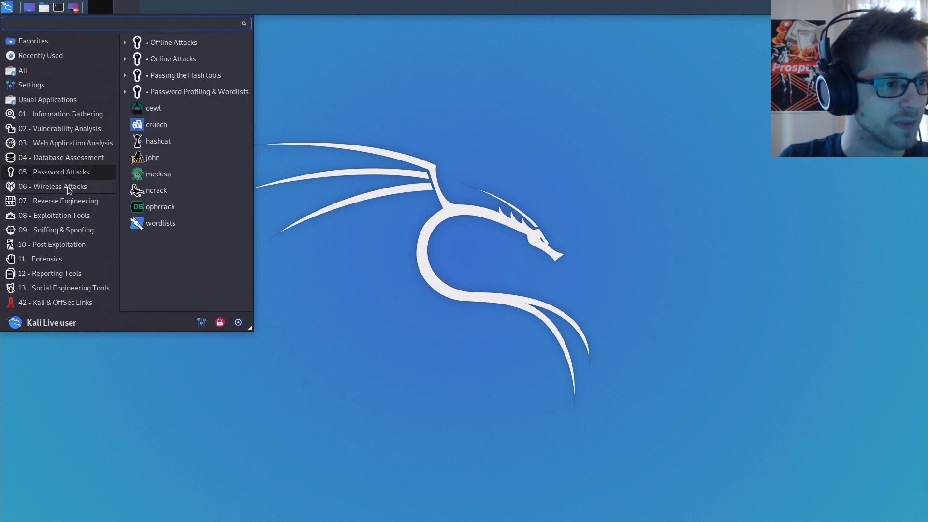
{"action": "left_click", "coordinate": [68, 187]}
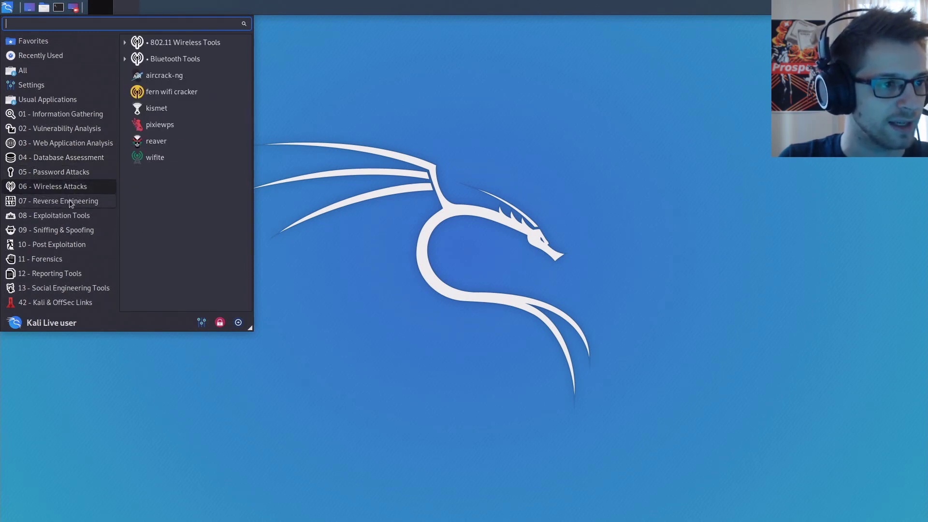
{"action": "left_click", "coordinate": [68, 199]}
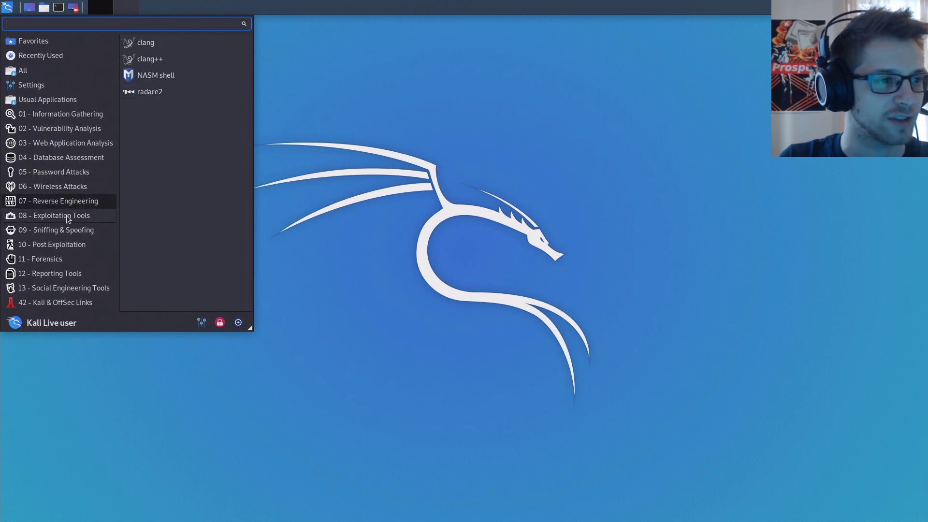
{"action": "left_click", "coordinate": [66, 216]}
{"action": "left_click", "coordinate": [66, 229]}
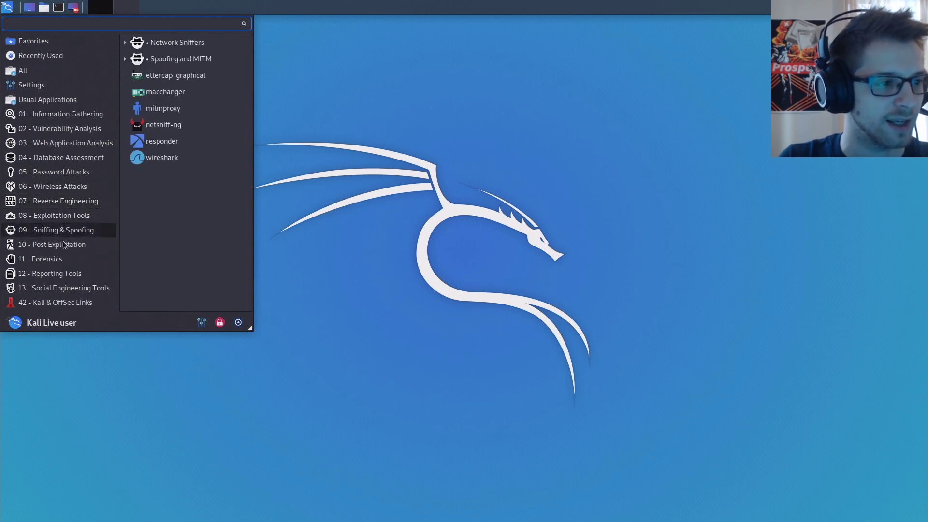
{"action": "left_click", "coordinate": [63, 246]}
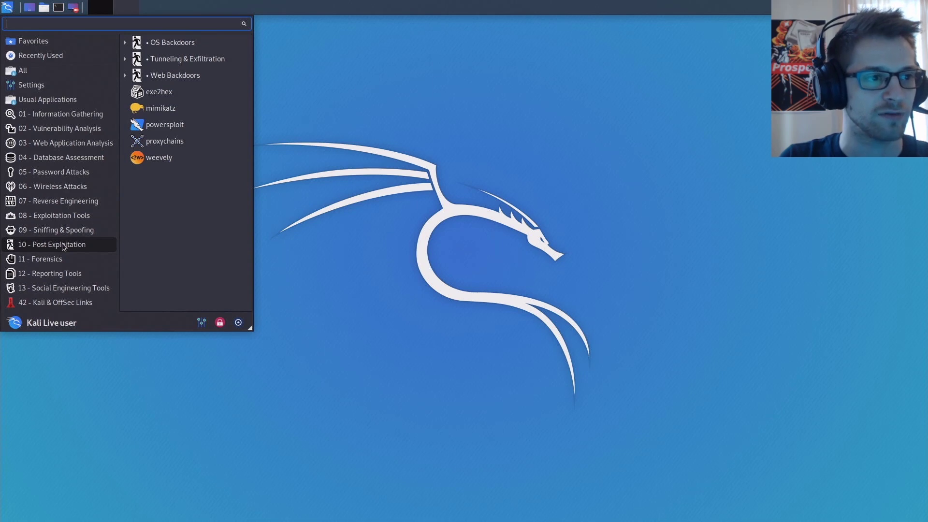